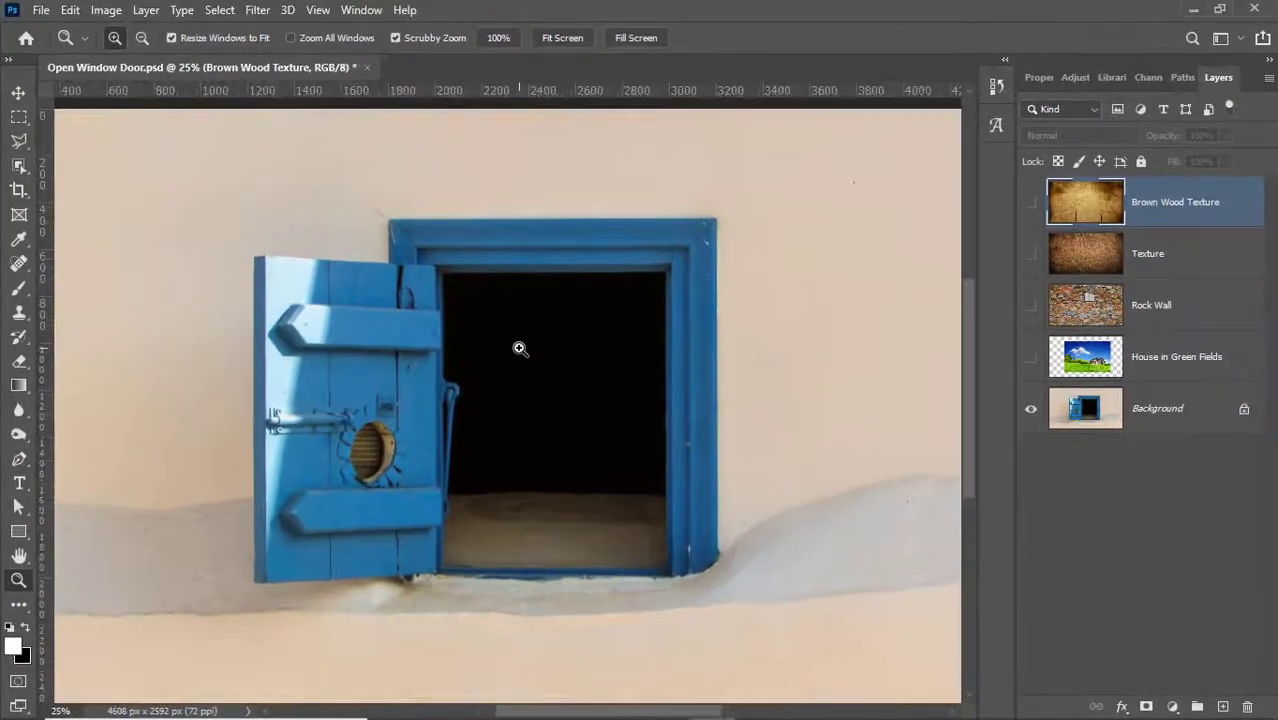
Step: Select the dark opening inside the blue window frame with the Rectangular Marquee tool
{"action": "left_click", "coordinate": [546, 330]}
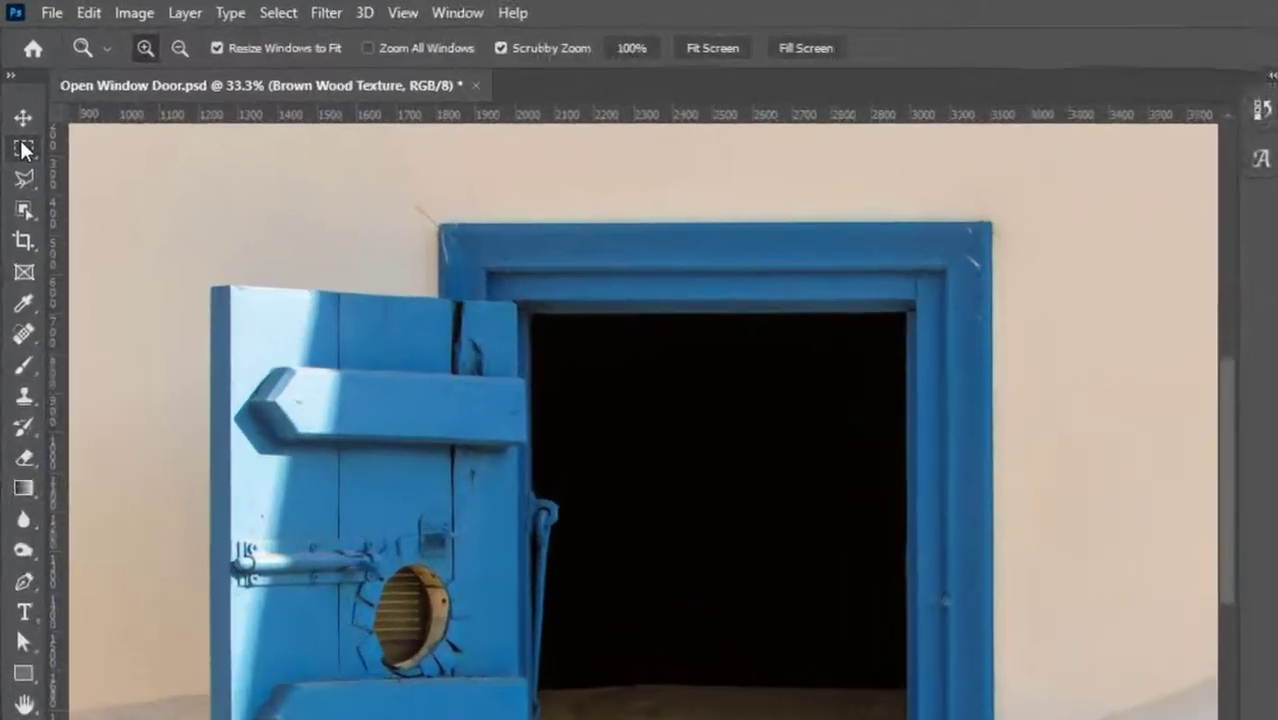
{"action": "left_click", "coordinate": [19, 116]}
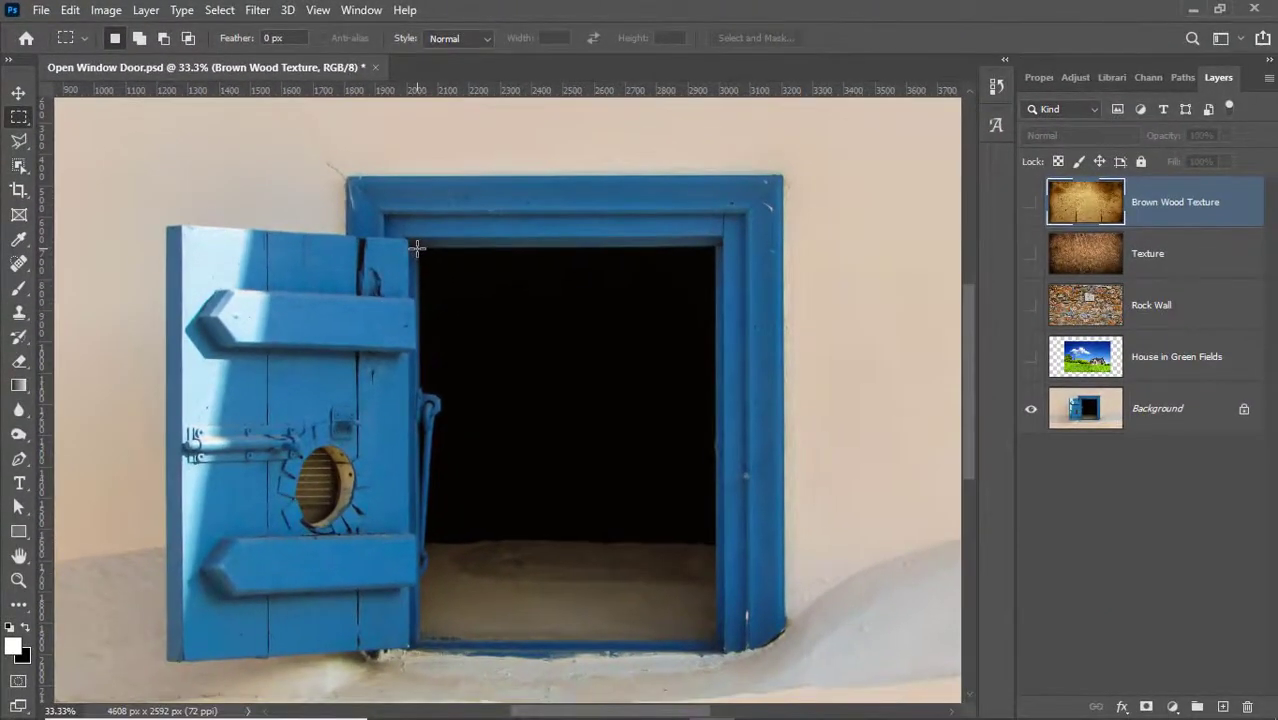
{"action": "left_click_drag", "start_coordinate": [418, 248], "coordinate": [716, 634]}
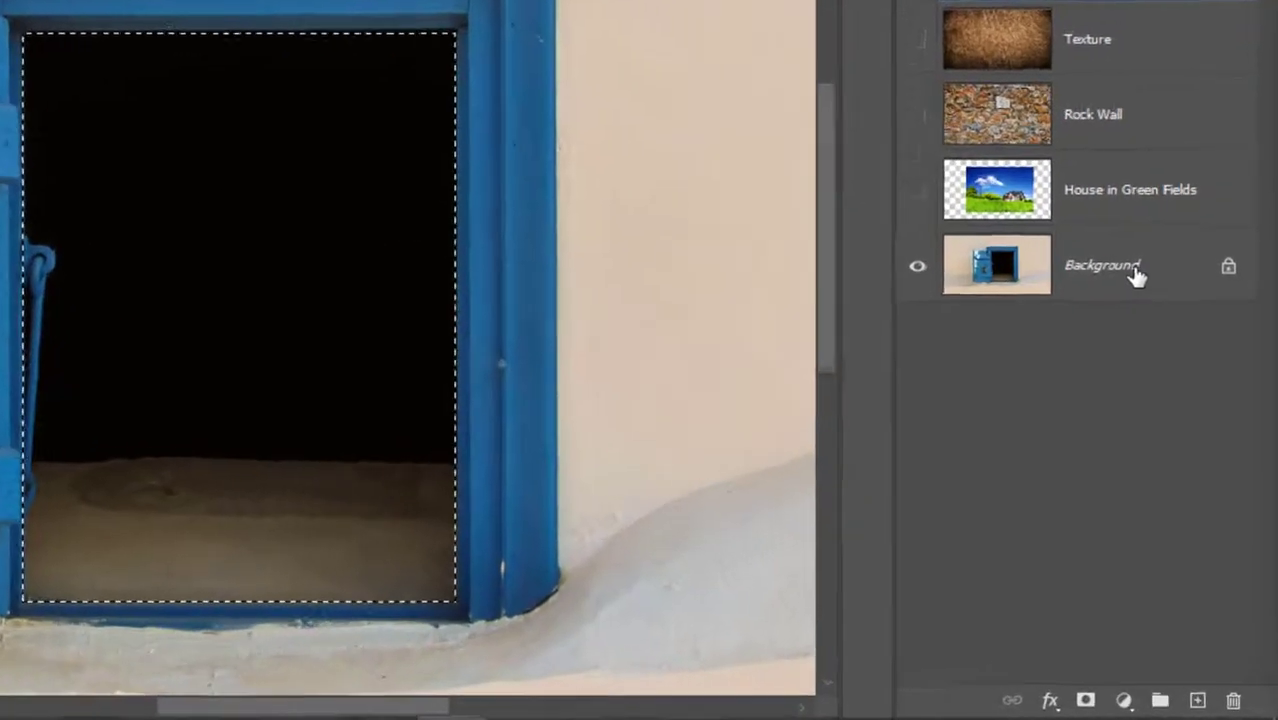
Step: Unlock the Background layer and add a layer mask that hides the selected window opening
{"action": "left_click", "coordinate": [1181, 414]}
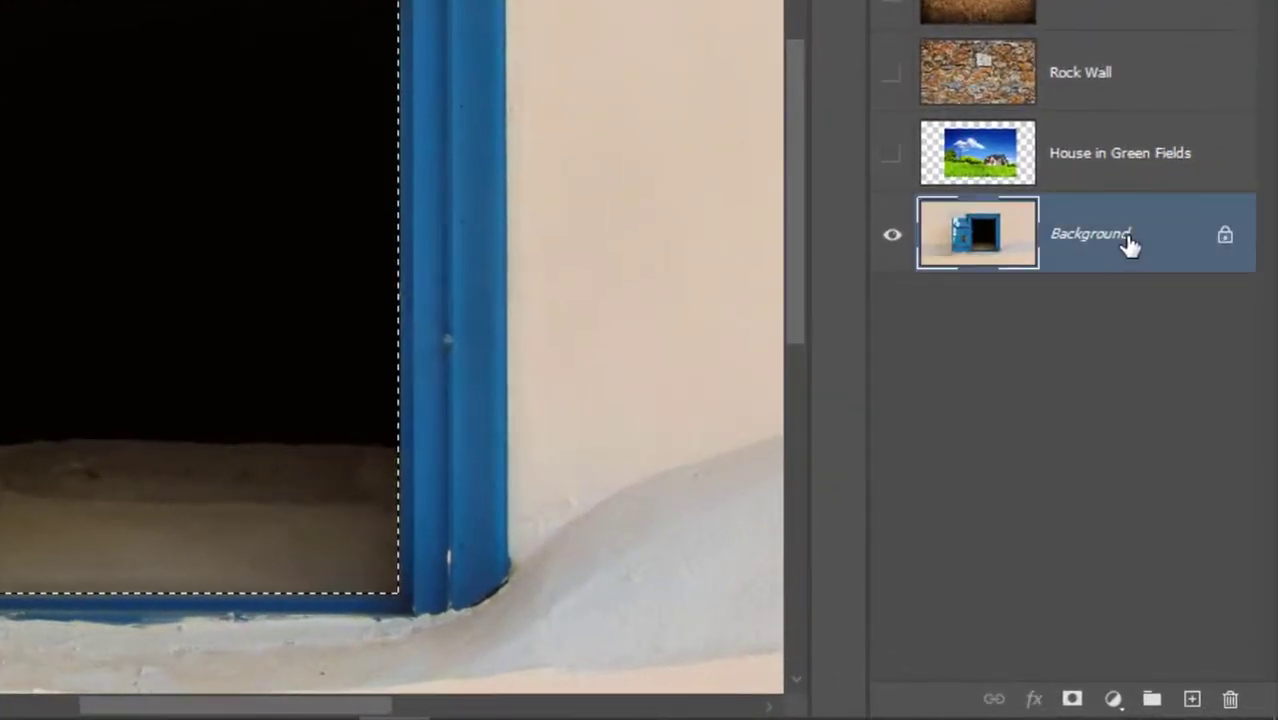
{"action": "left_click", "coordinate": [1226, 240]}
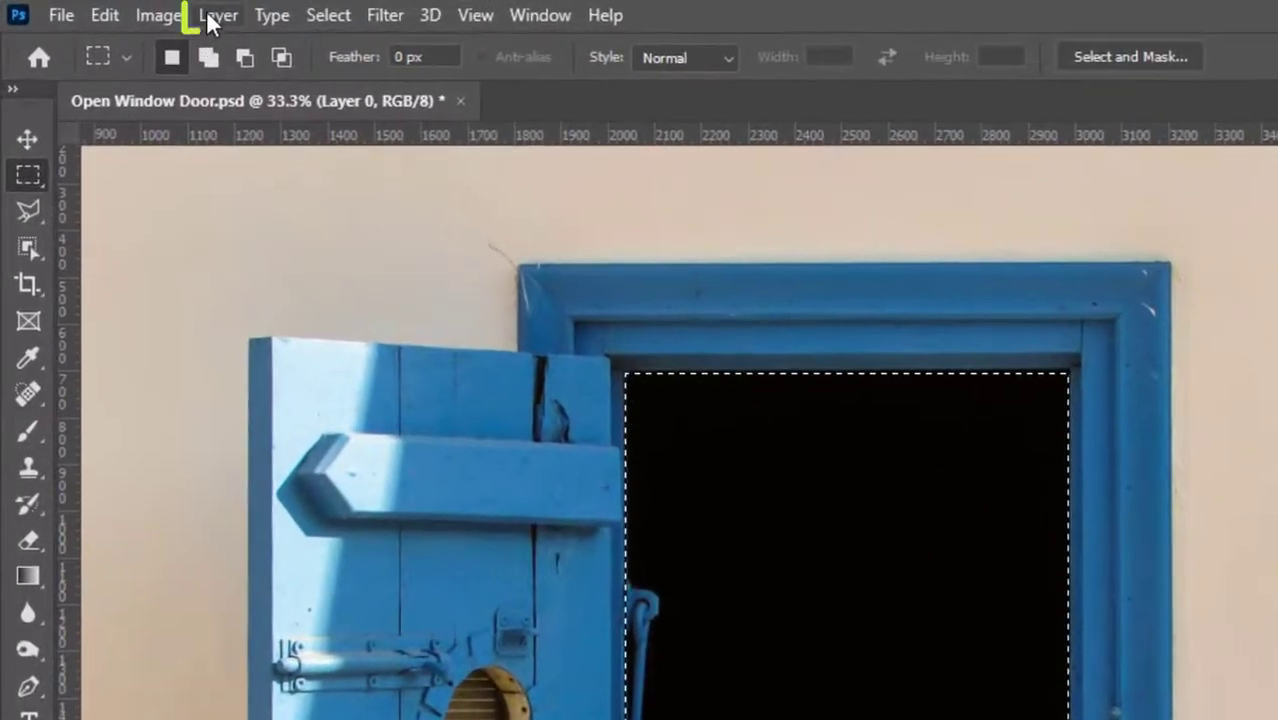
{"action": "left_click", "coordinate": [210, 14]}
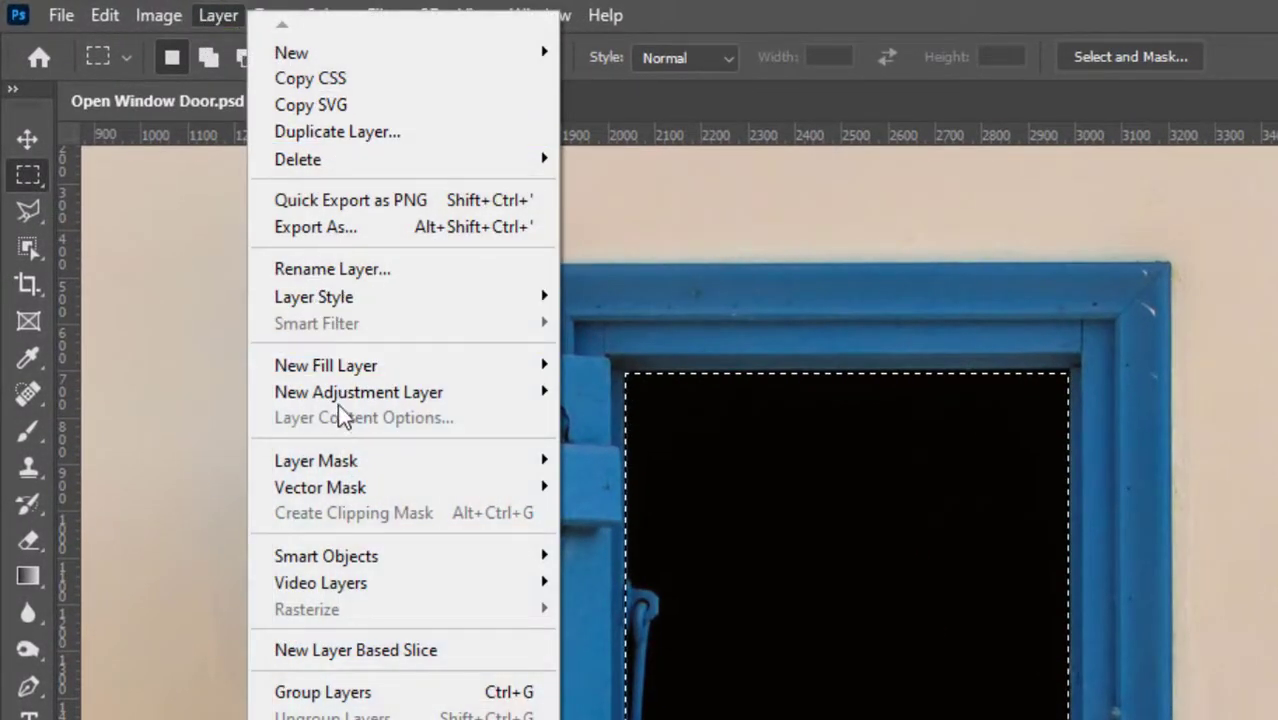
{"action": "mouse_move", "coordinate": [350, 466]}
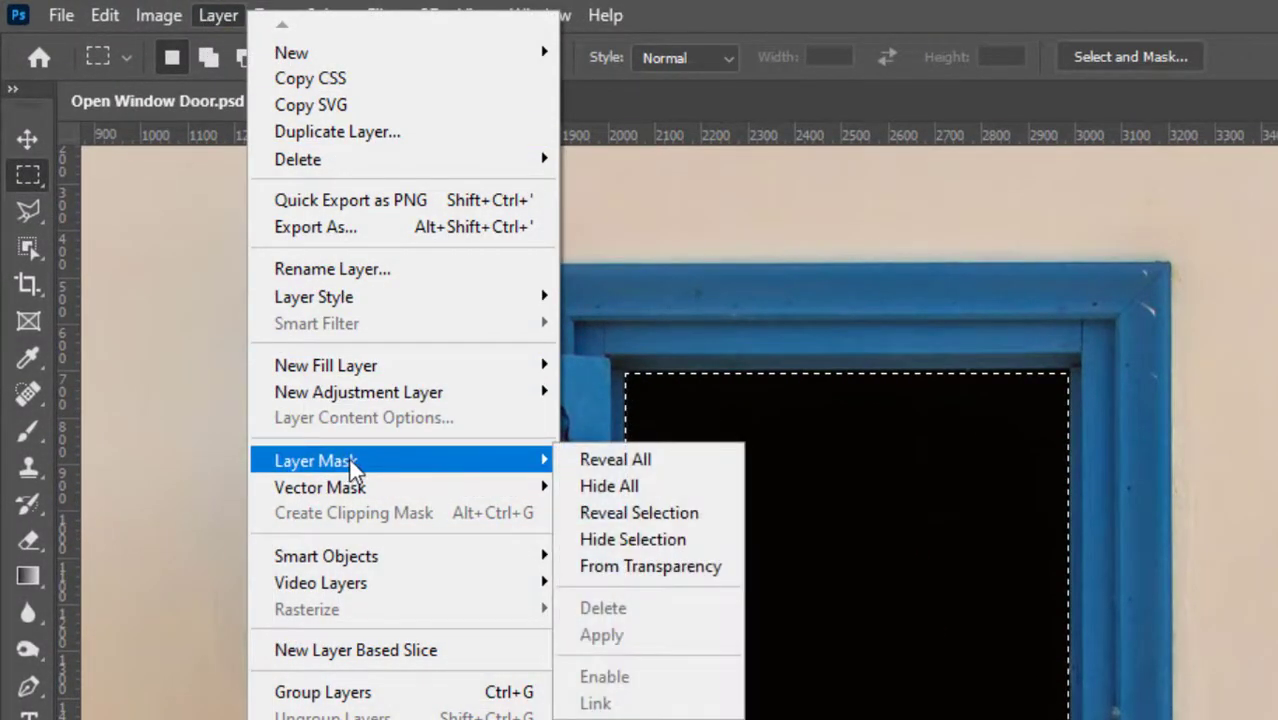
{"action": "left_click", "coordinate": [668, 539]}
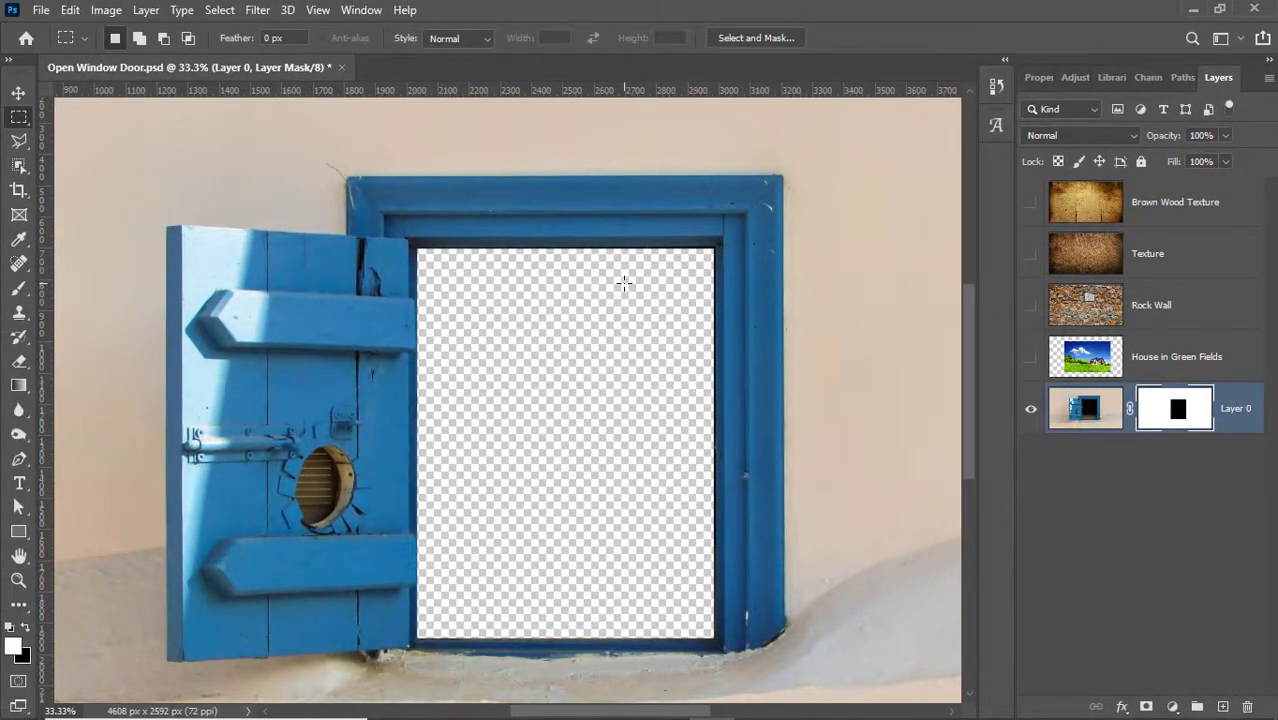
Step: Show the House in Green Fields layer and place it below Layer 0 in the layer stack
{"action": "left_click", "coordinate": [1031, 358]}
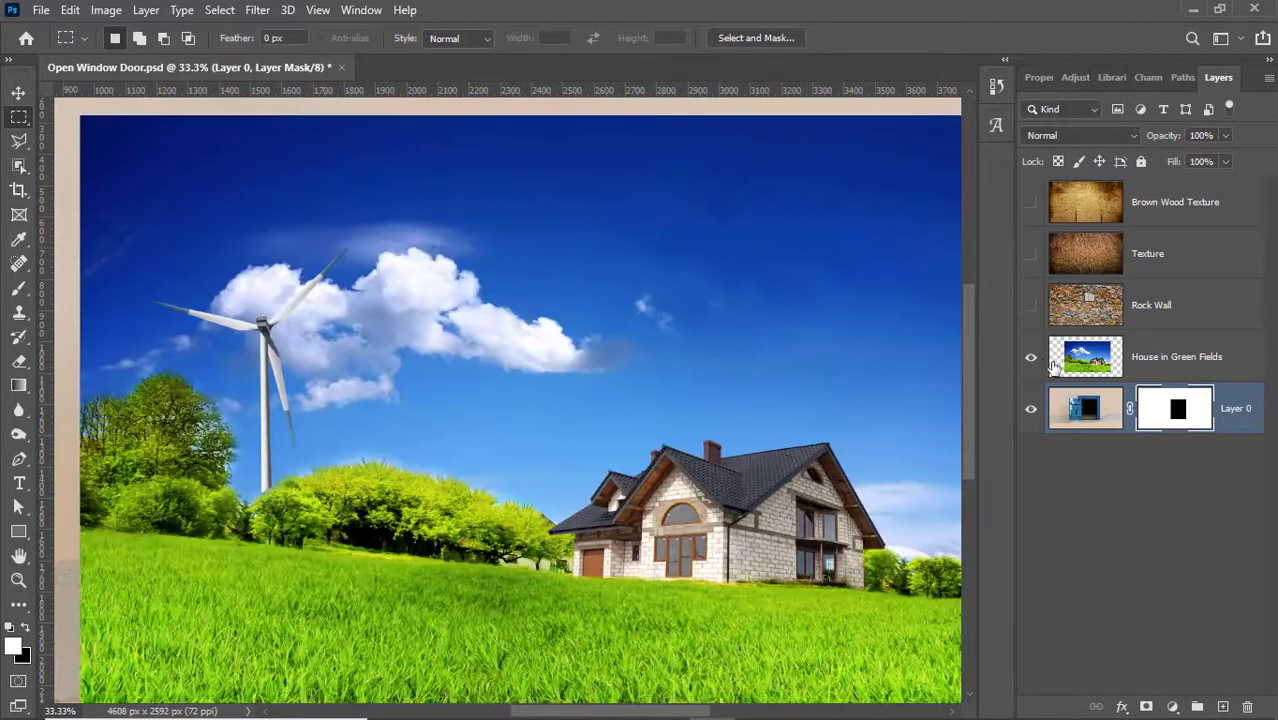
{"action": "left_click", "coordinate": [1149, 351]}
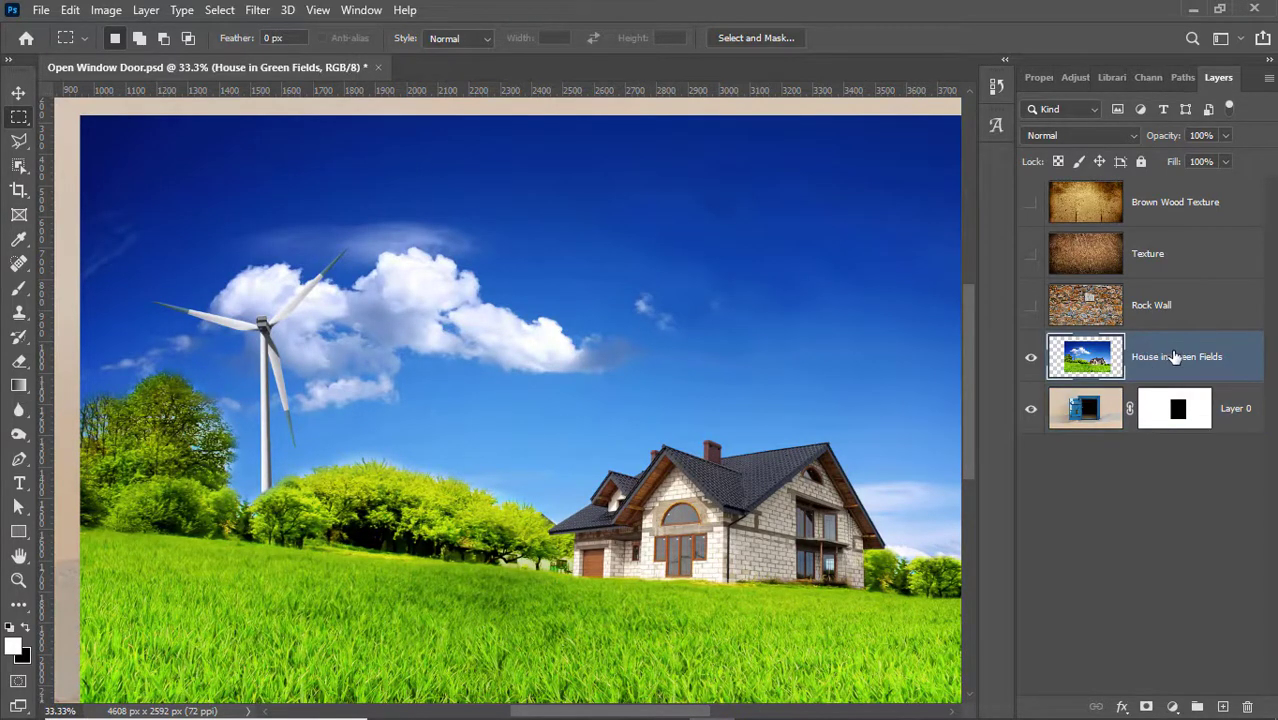
{"action": "left_click_drag", "start_coordinate": [1177, 361], "coordinate": [1211, 452]}
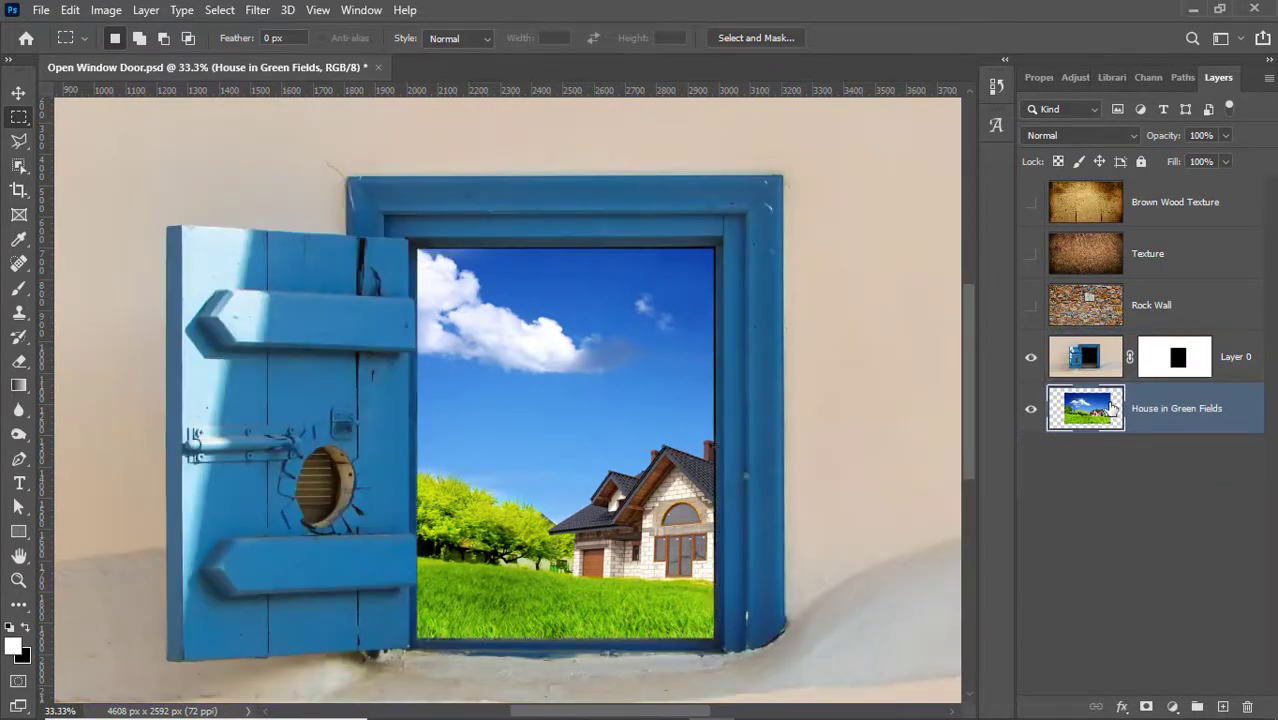
Step: Shift the house picture slightly left behind the window opening and scale it proportionally to about 89.67%
{"action": "left_click", "coordinate": [17, 95]}
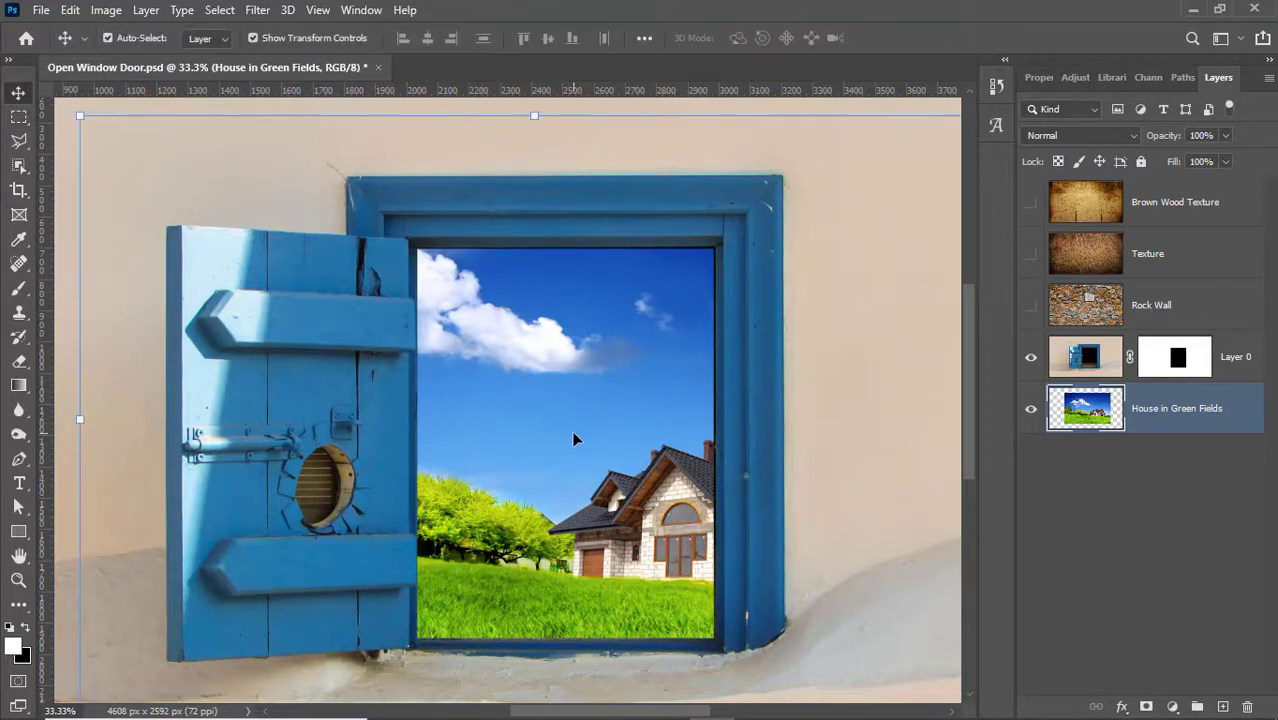
{"action": "left_click_drag", "start_coordinate": [575, 432], "coordinate": [578, 432]}
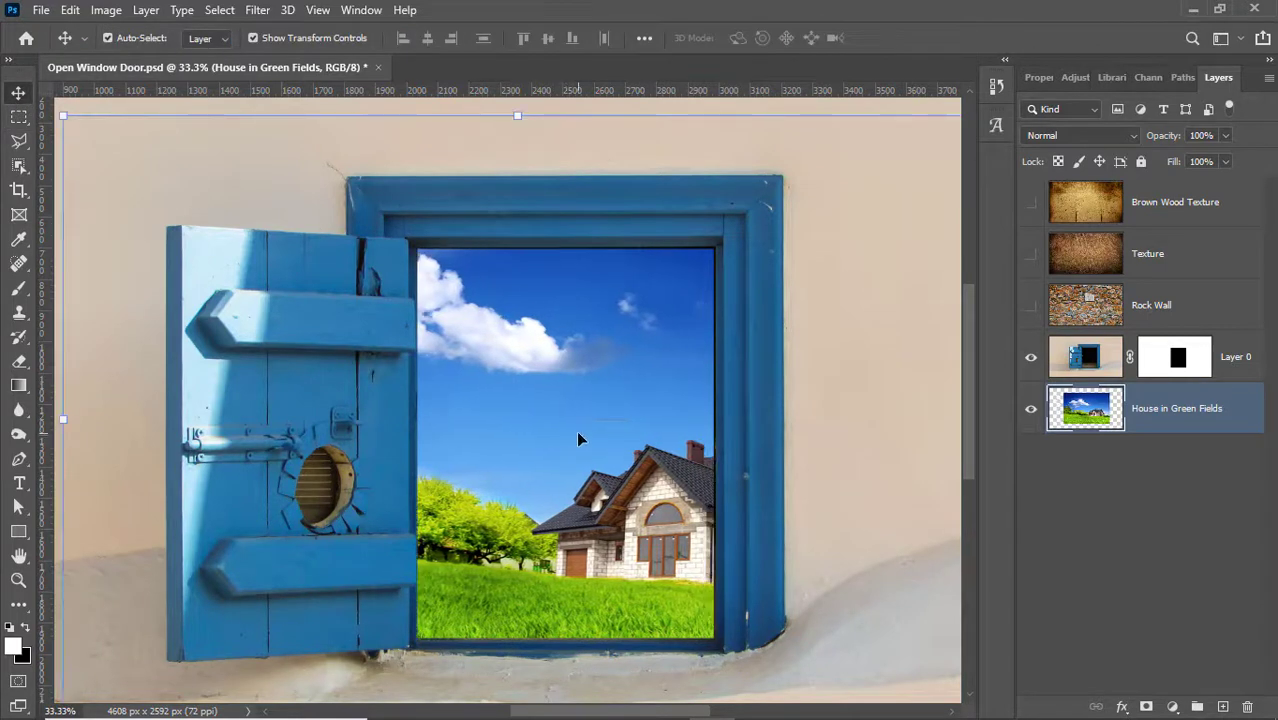
{"action": "key", "text": "ctrl+minus"}
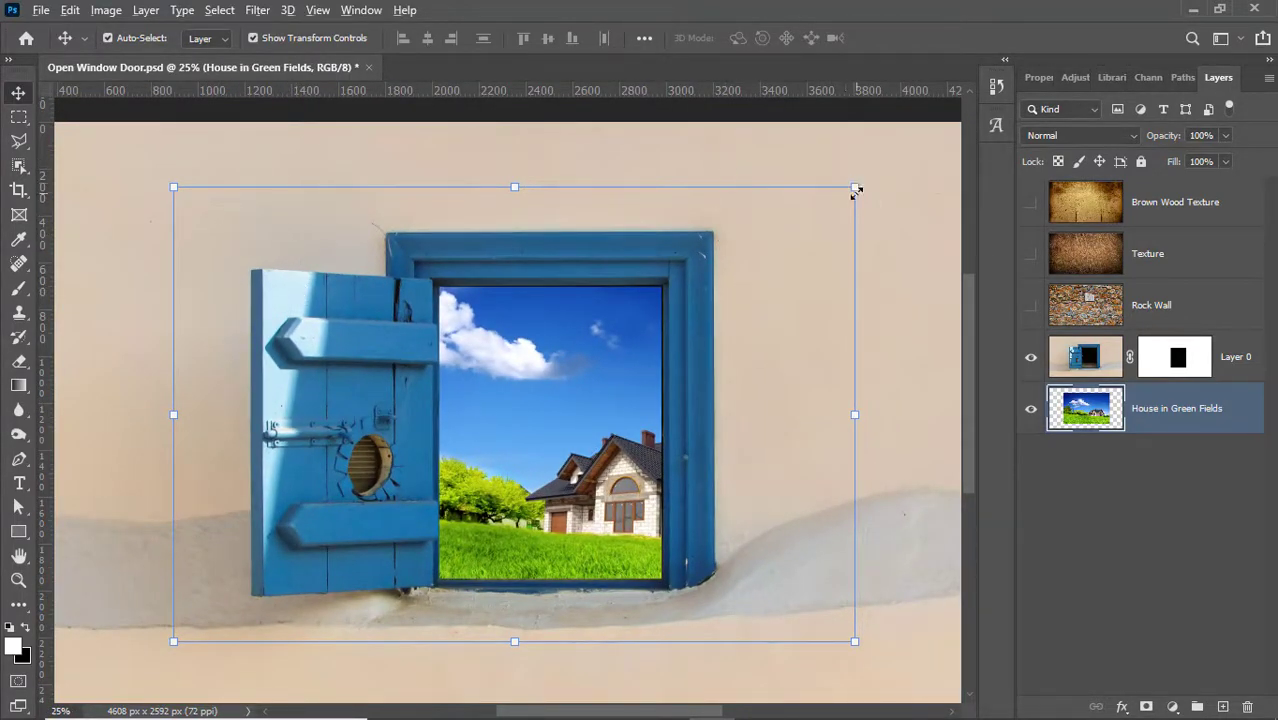
{"action": "left_click_drag", "start_coordinate": [851, 190], "coordinate": [819, 210]}
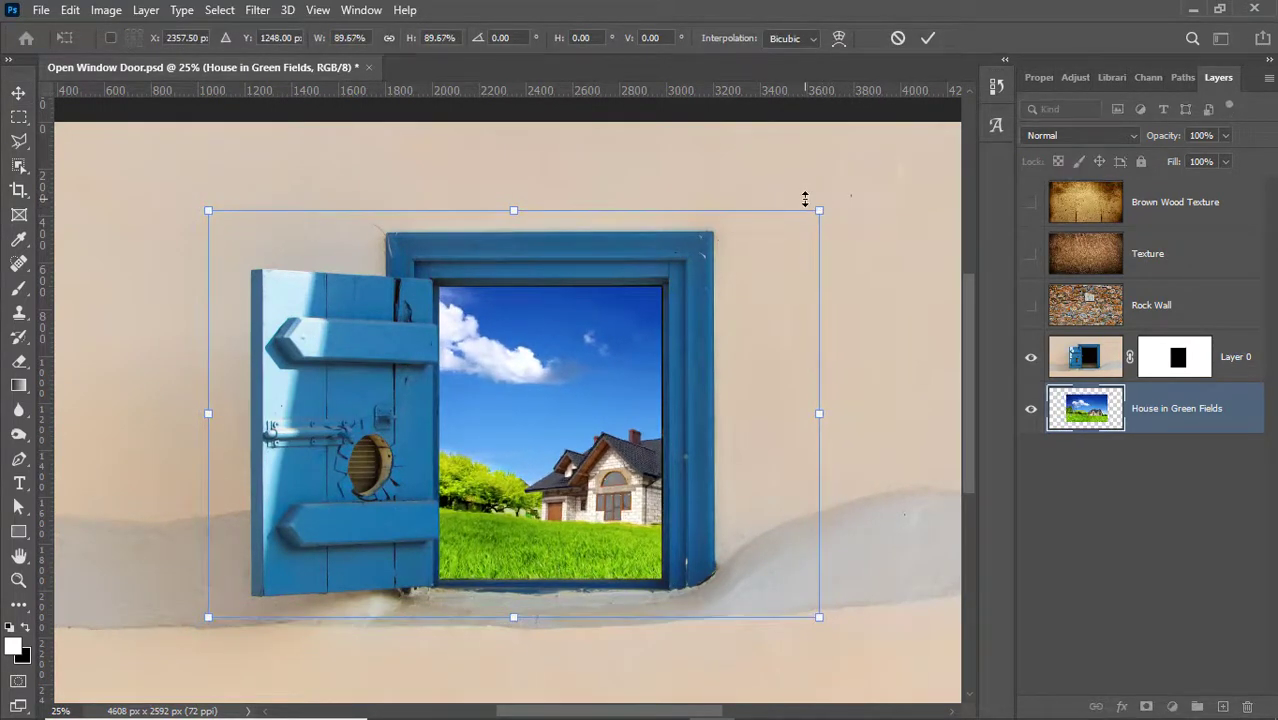
{"action": "key", "text": "Return"}
Step: Target Layer 0's mask and select the entire window opening, including its thin dark edges, with the Rectangular Marquee tool
{"action": "key", "text": "z"}
{"action": "left_click", "coordinate": [565, 300]}
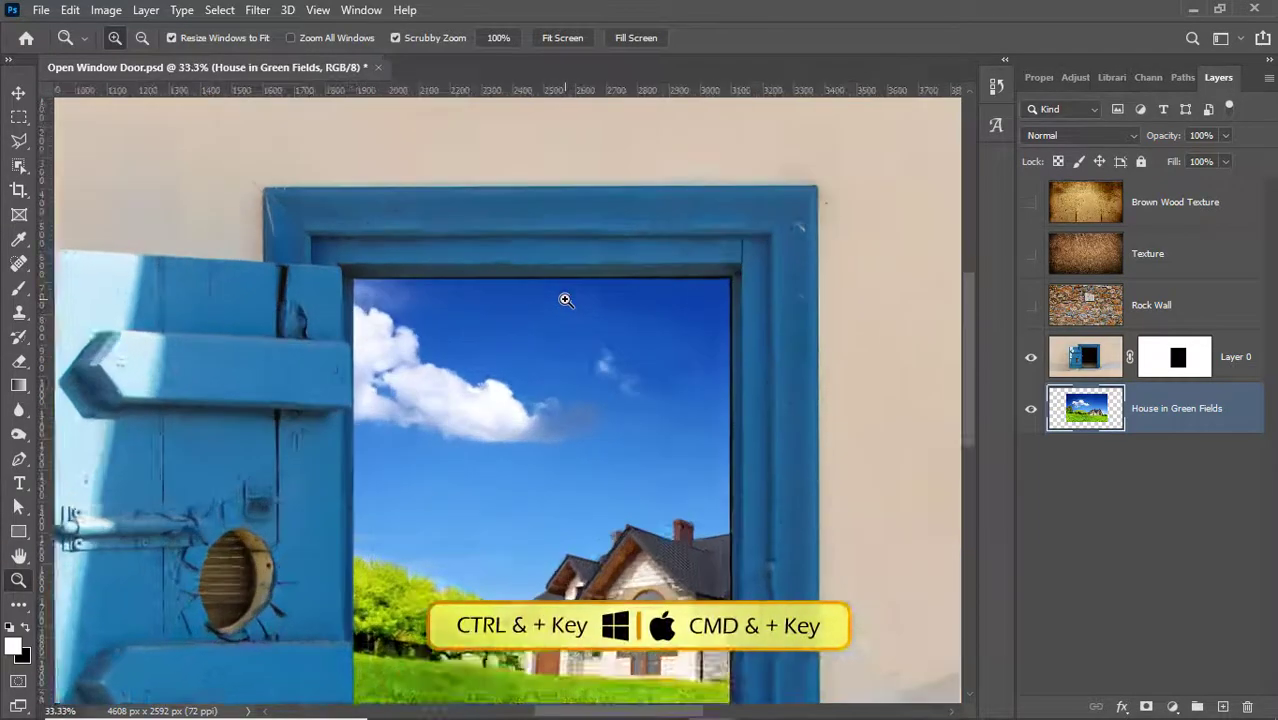
{"action": "left_click", "coordinate": [565, 300]}
{"action": "scroll", "coordinate": [563, 320], "scroll_direction": "down", "scroll_amount": 5}
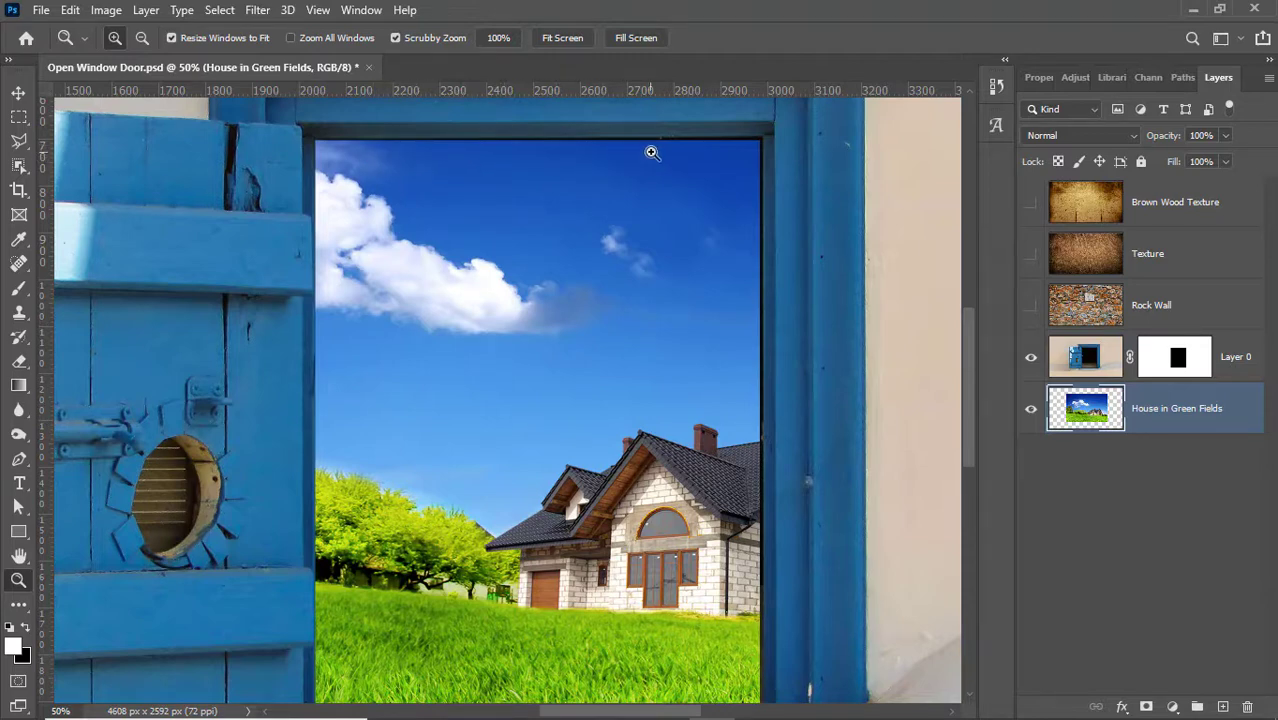
{"action": "scroll", "coordinate": [745, 470], "scroll_direction": "down", "scroll_amount": 3}
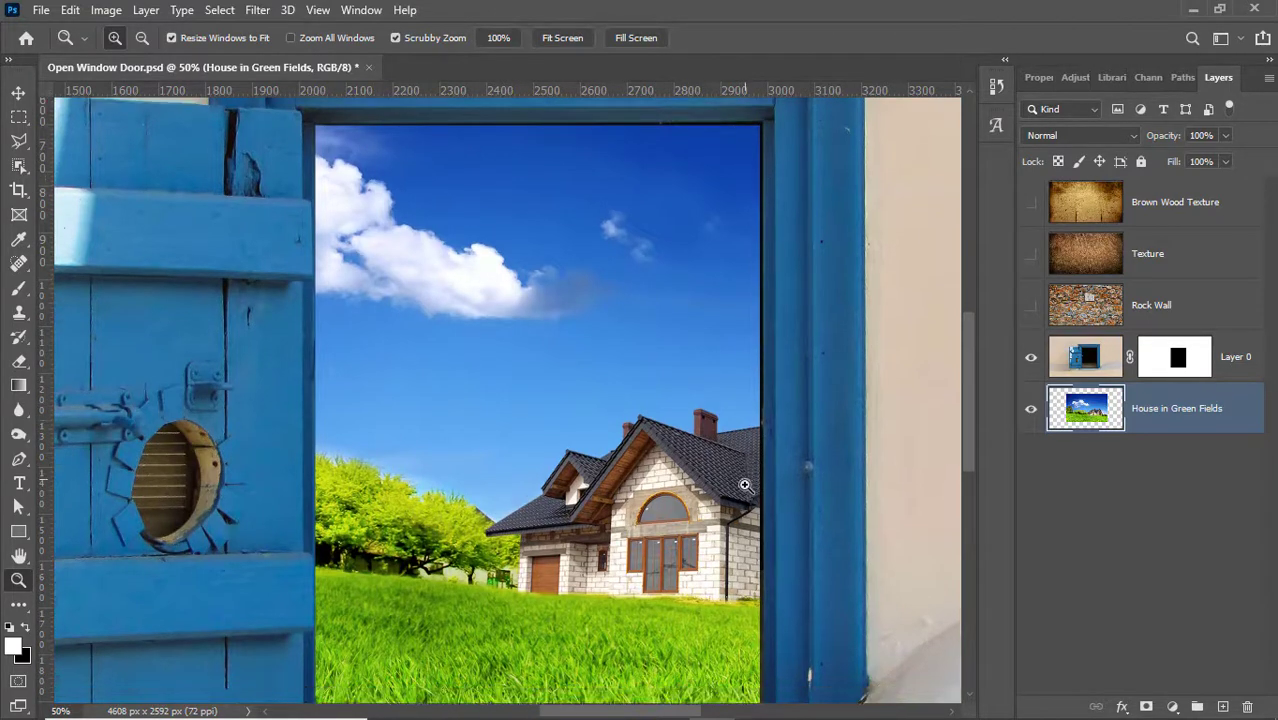
{"action": "scroll", "coordinate": [707, 456], "scroll_direction": "up", "scroll_amount": 3}
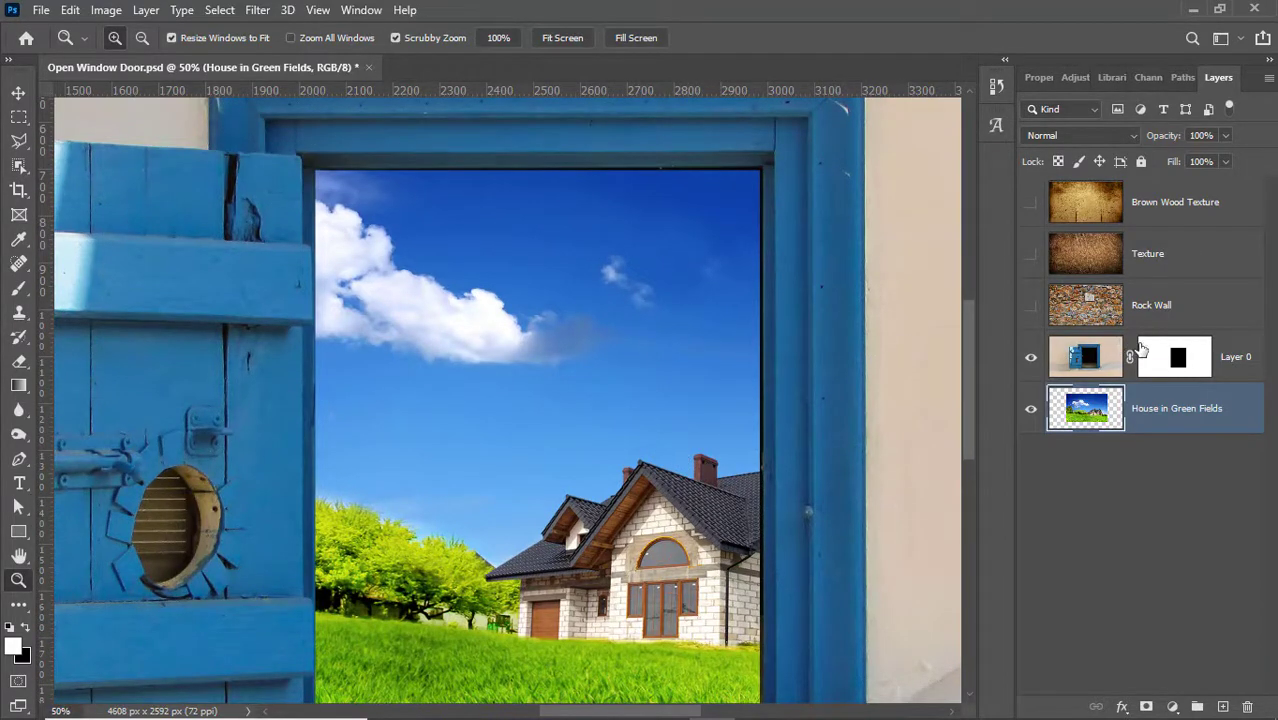
{"action": "left_click", "coordinate": [1234, 357]}
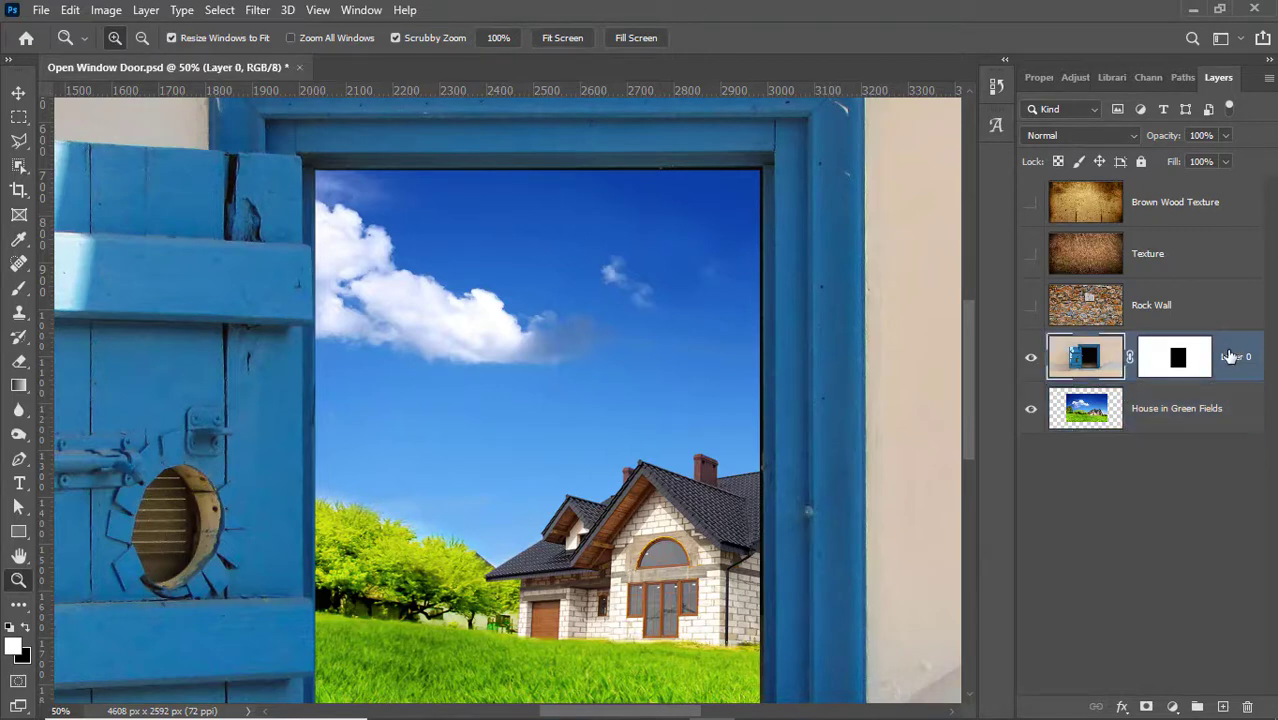
{"action": "left_click", "coordinate": [1178, 362]}
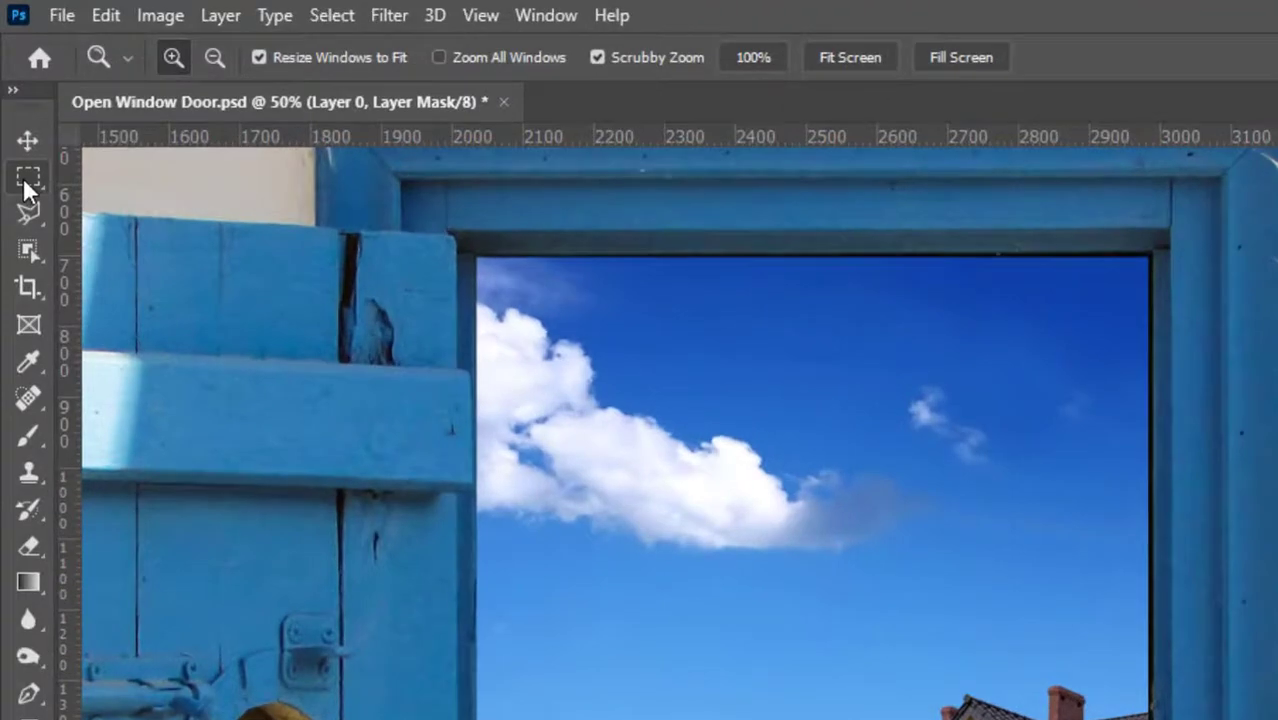
{"action": "left_click", "coordinate": [19, 116]}
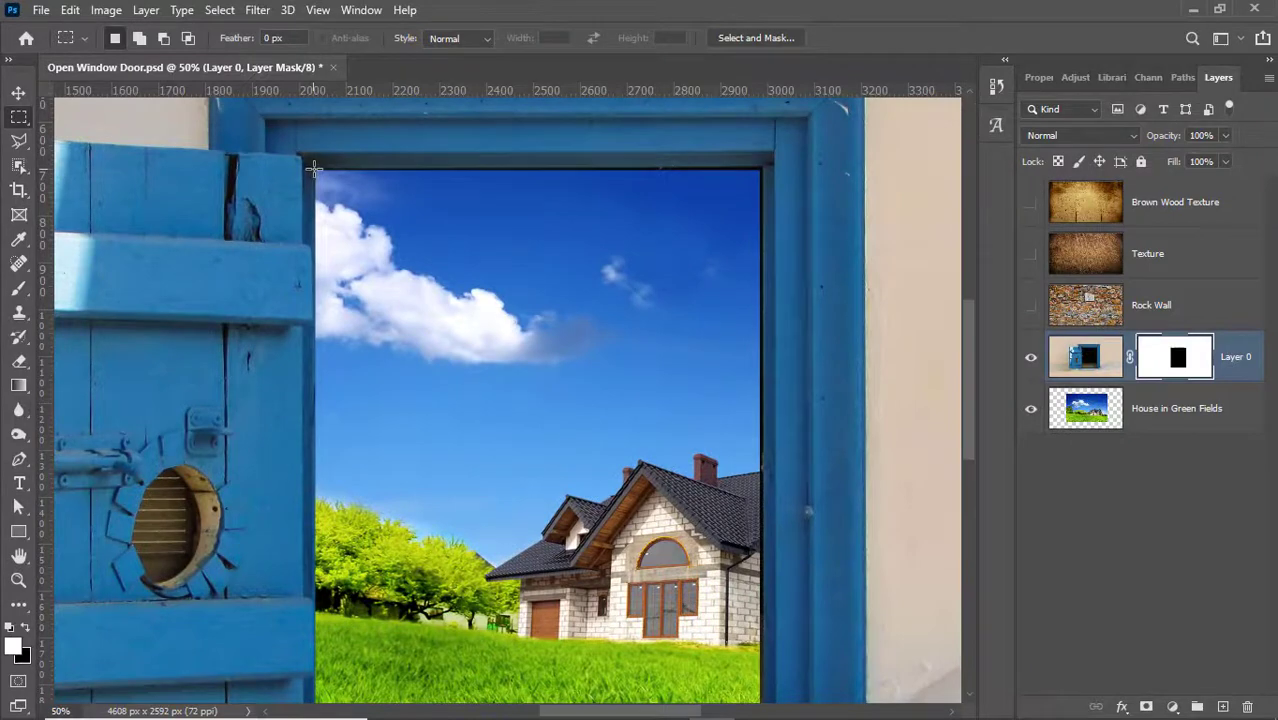
{"action": "left_click_drag", "start_coordinate": [314, 170], "coordinate": [760, 651]}
{"action": "scroll", "coordinate": [556, 490], "scroll_direction": "up", "scroll_amount": 3}
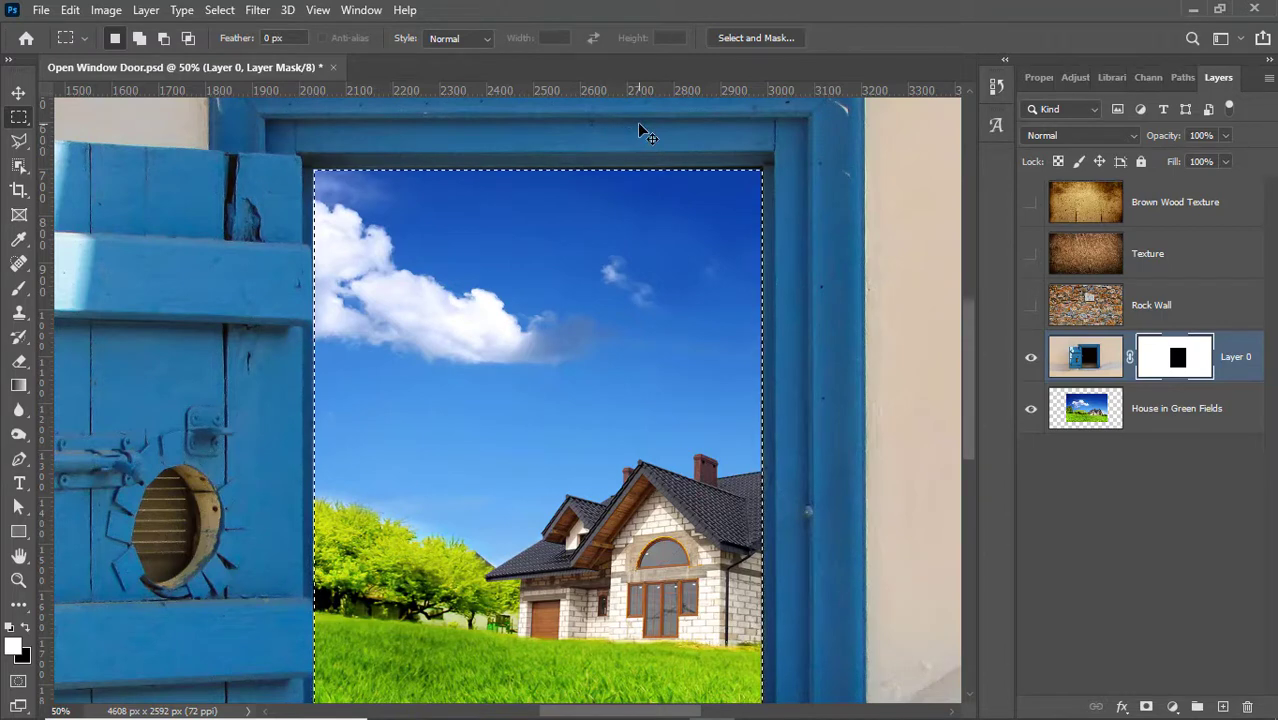
Step: Clear the rectangular selection around the window opening
{"action": "key", "text": "ctrl+minus"}
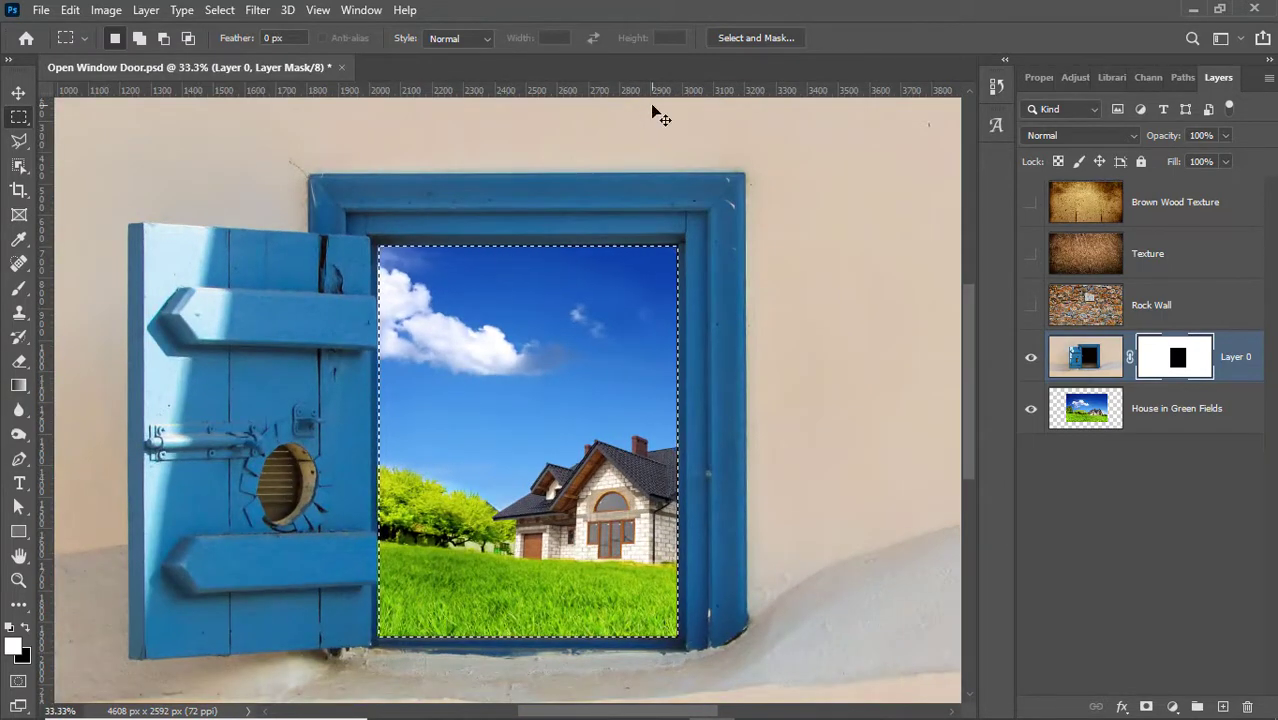
{"action": "key", "text": "ctrl+d"}
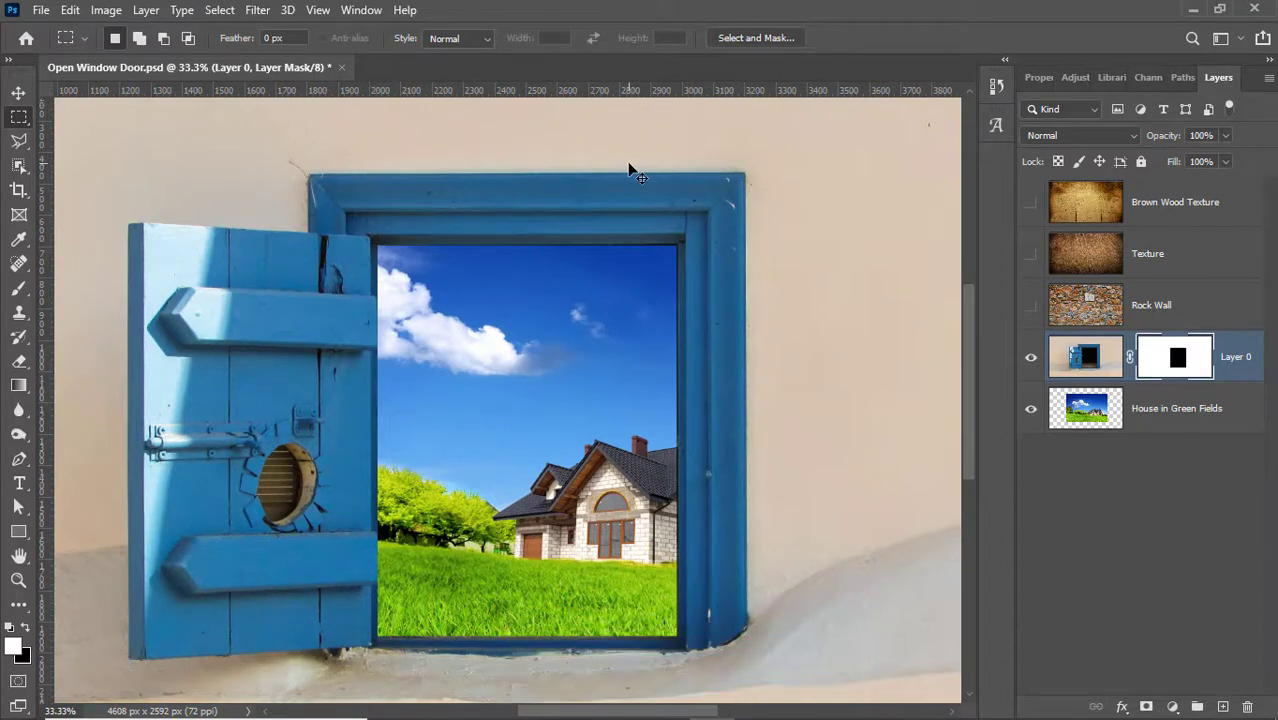
{"action": "key", "text": "ctrl+0"}
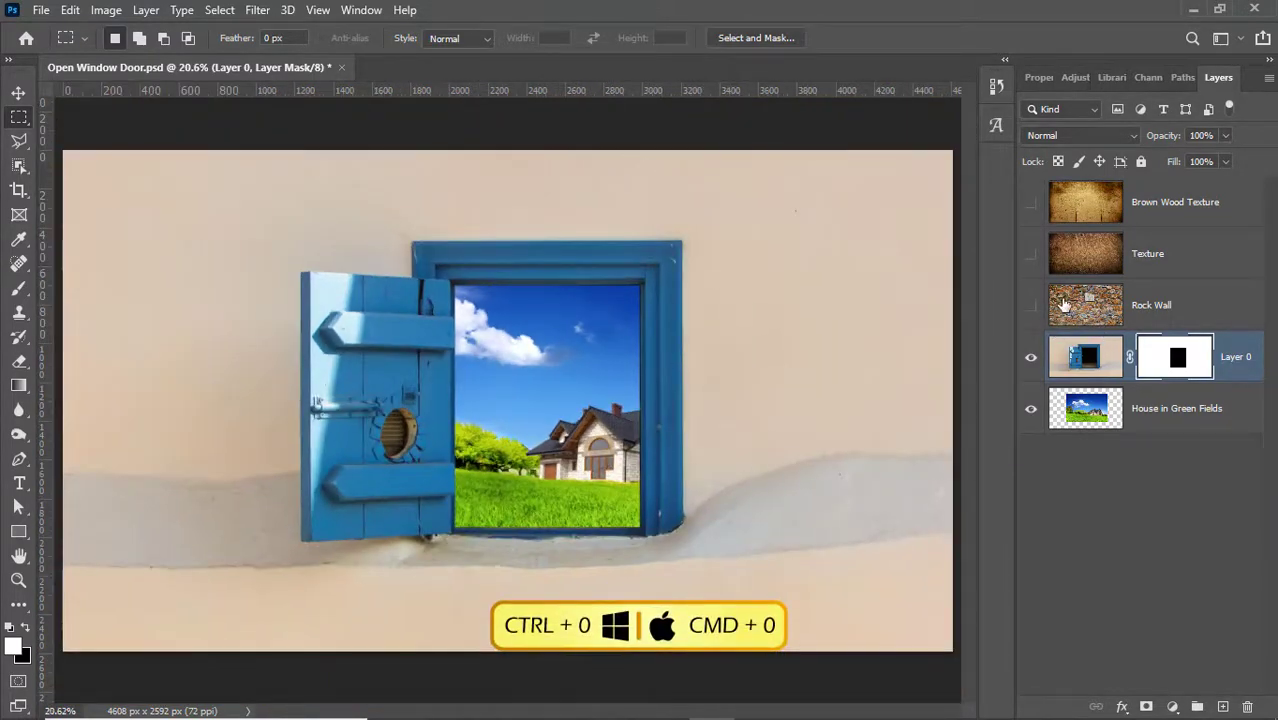
Step: Preview the Rock Wall layer briefly, and select the blue window and shutter on Layer 0's image with Select Subject
{"action": "left_click", "coordinate": [1031, 307]}
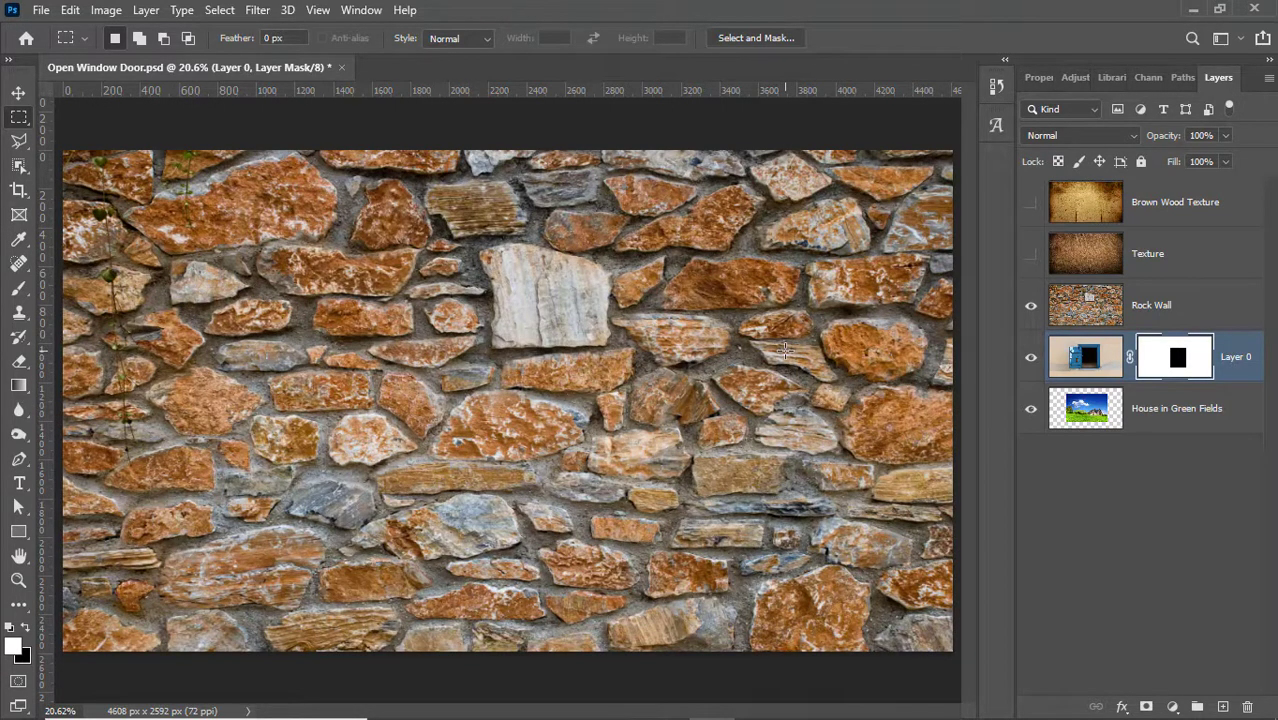
{"action": "left_click", "coordinate": [1086, 357]}
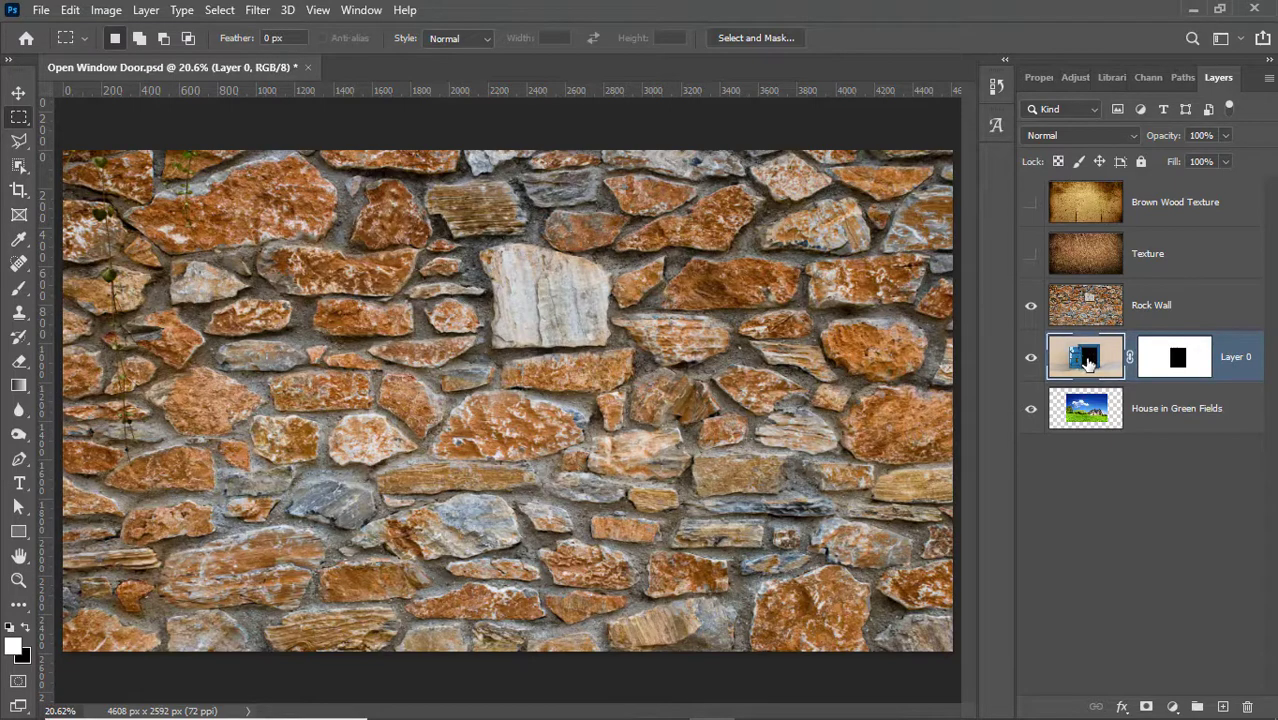
{"action": "left_click", "coordinate": [1033, 309]}
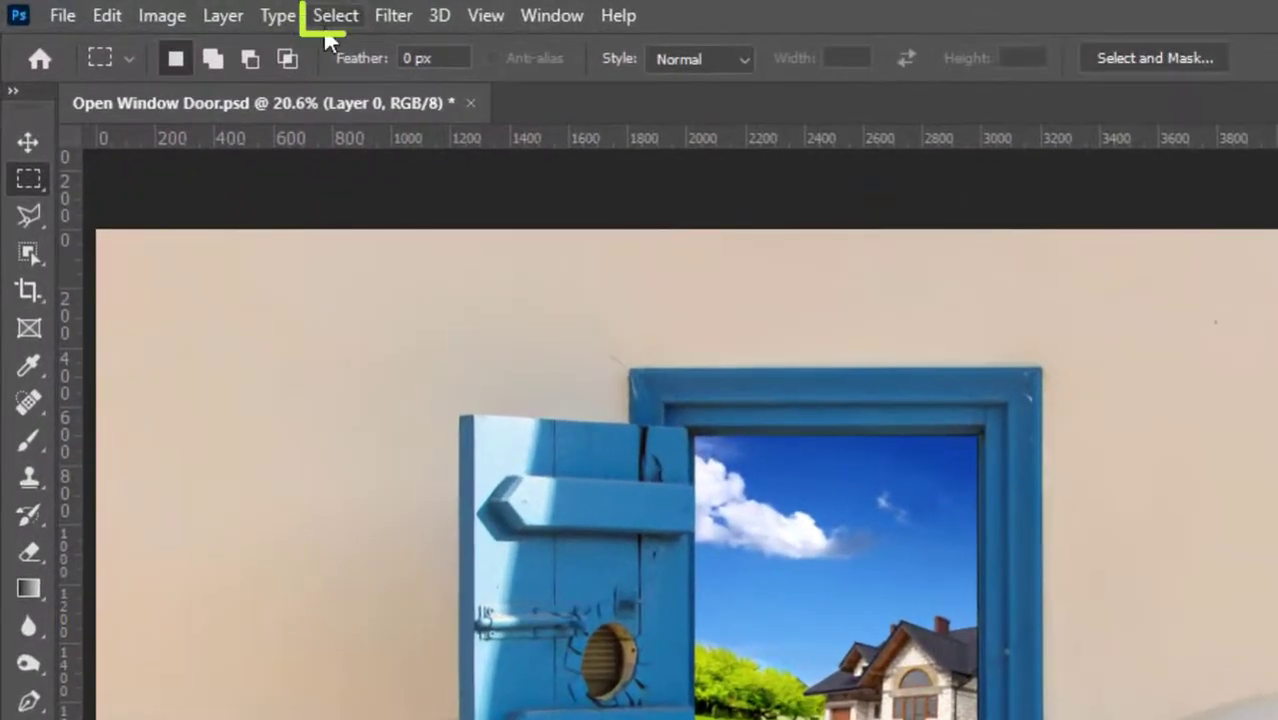
{"action": "left_click", "coordinate": [327, 33]}
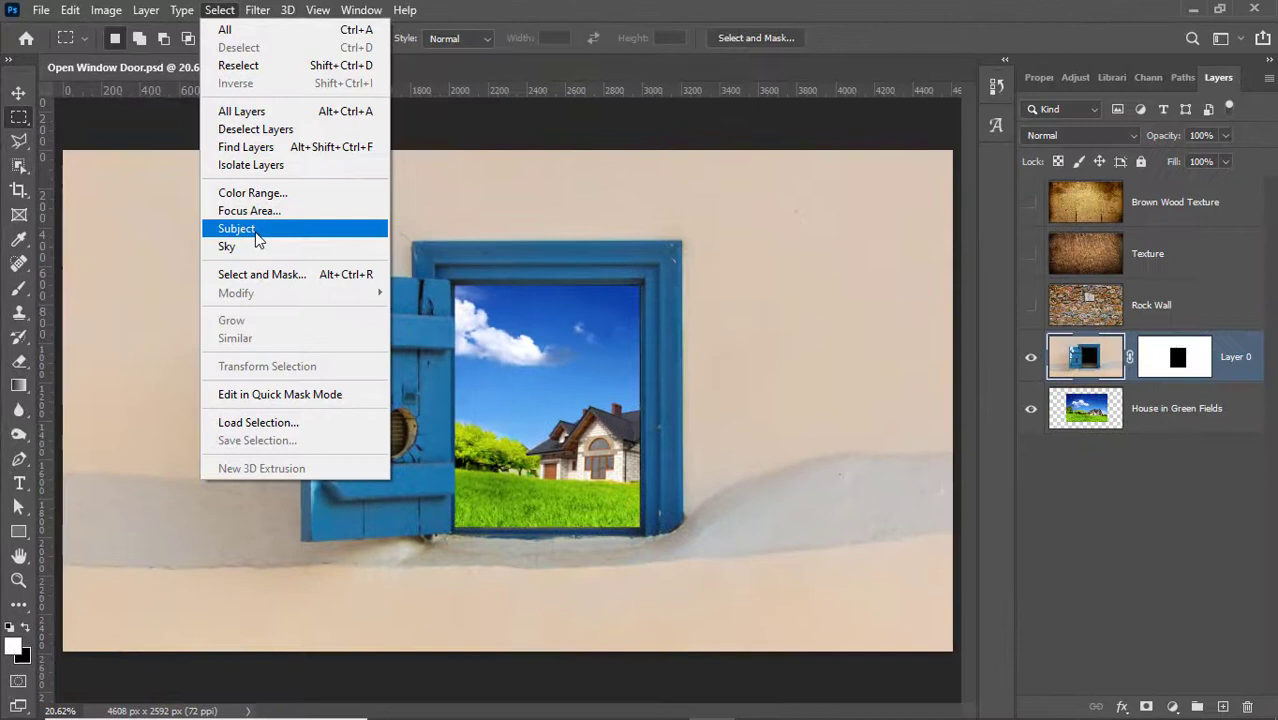
{"action": "left_click", "coordinate": [240, 229]}
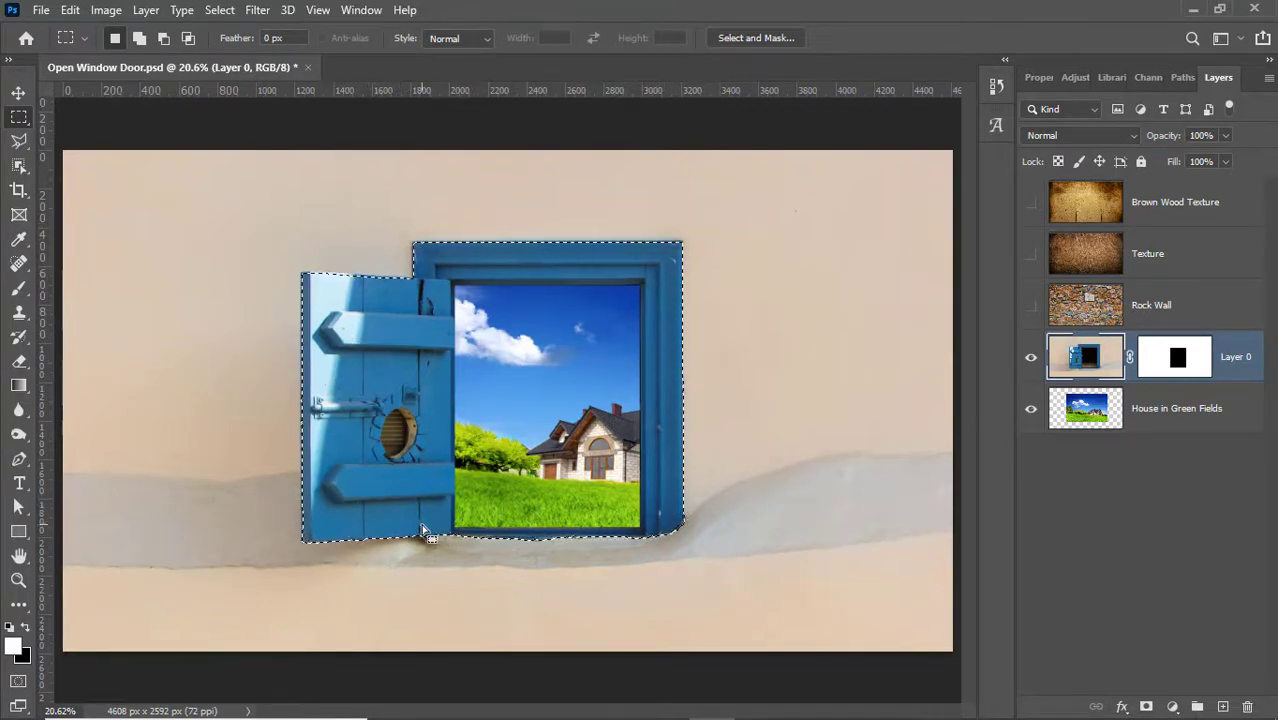
Step: Show the Rock Wall layer and add a layer mask to it that hides the selected window and shutter area
{"action": "left_click", "coordinate": [1093, 309]}
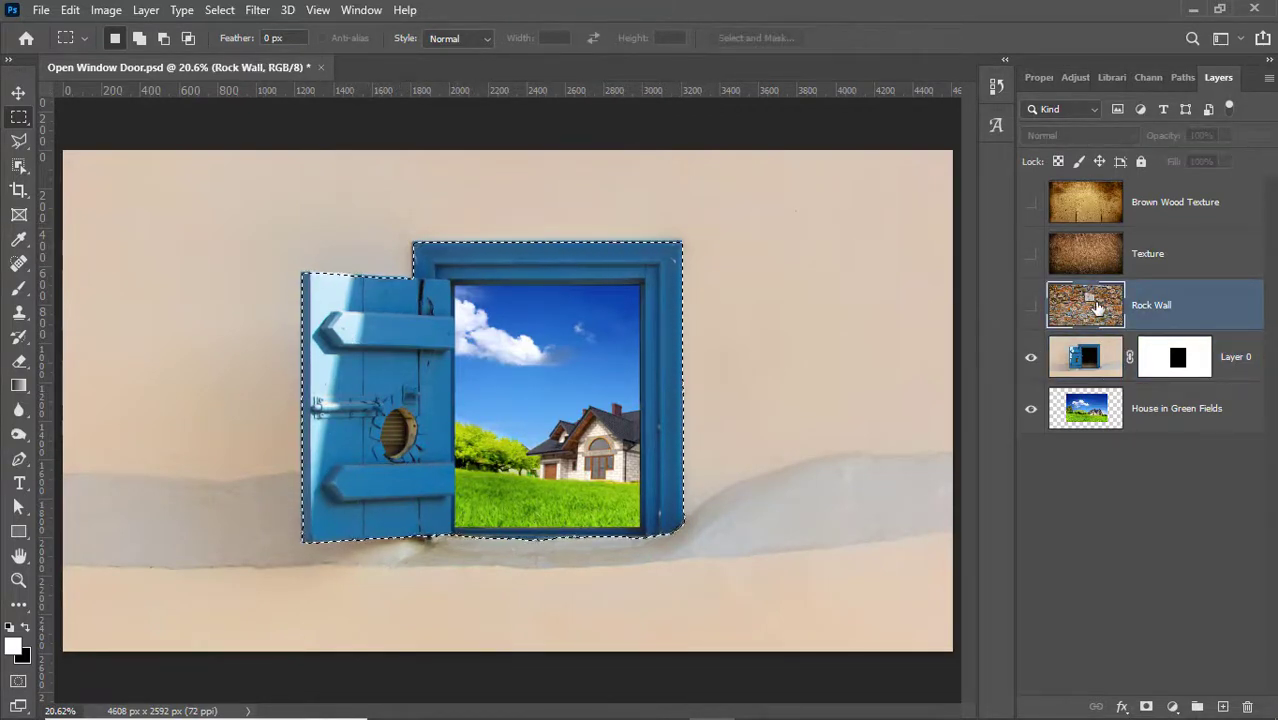
{"action": "left_click", "coordinate": [1030, 312]}
{"action": "left_click", "coordinate": [1084, 358]}
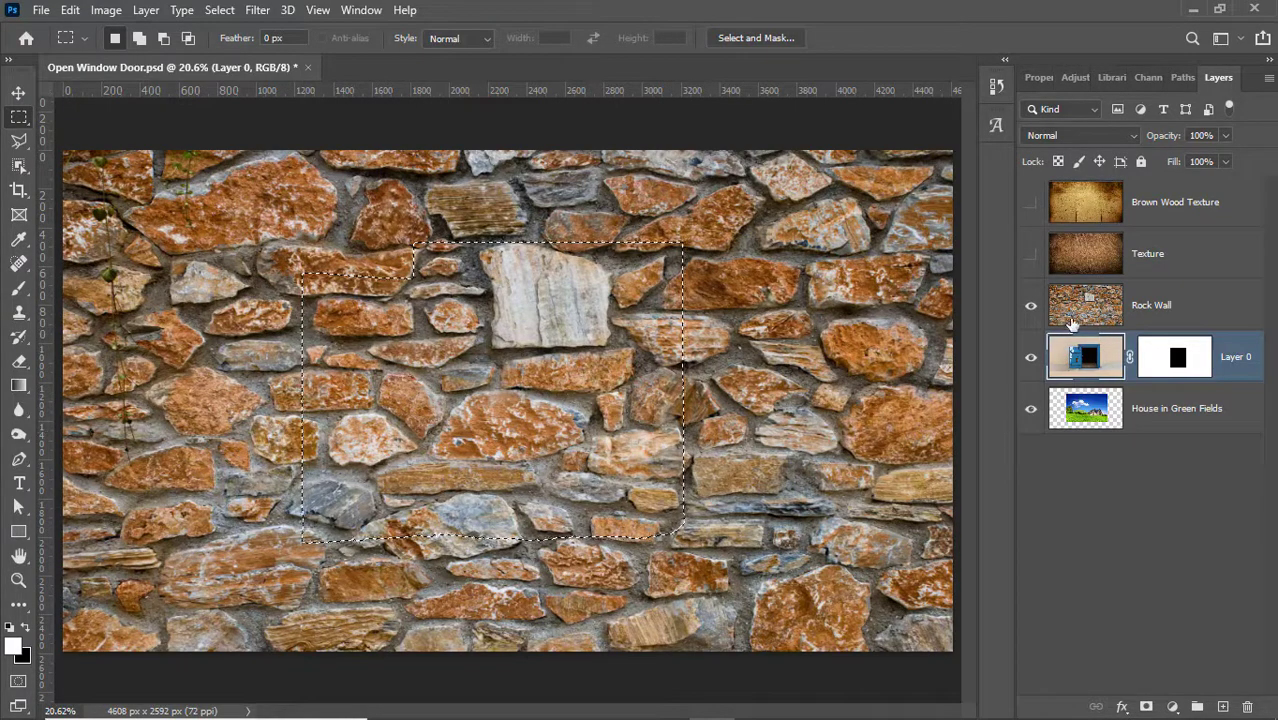
{"action": "left_click", "coordinate": [1160, 306]}
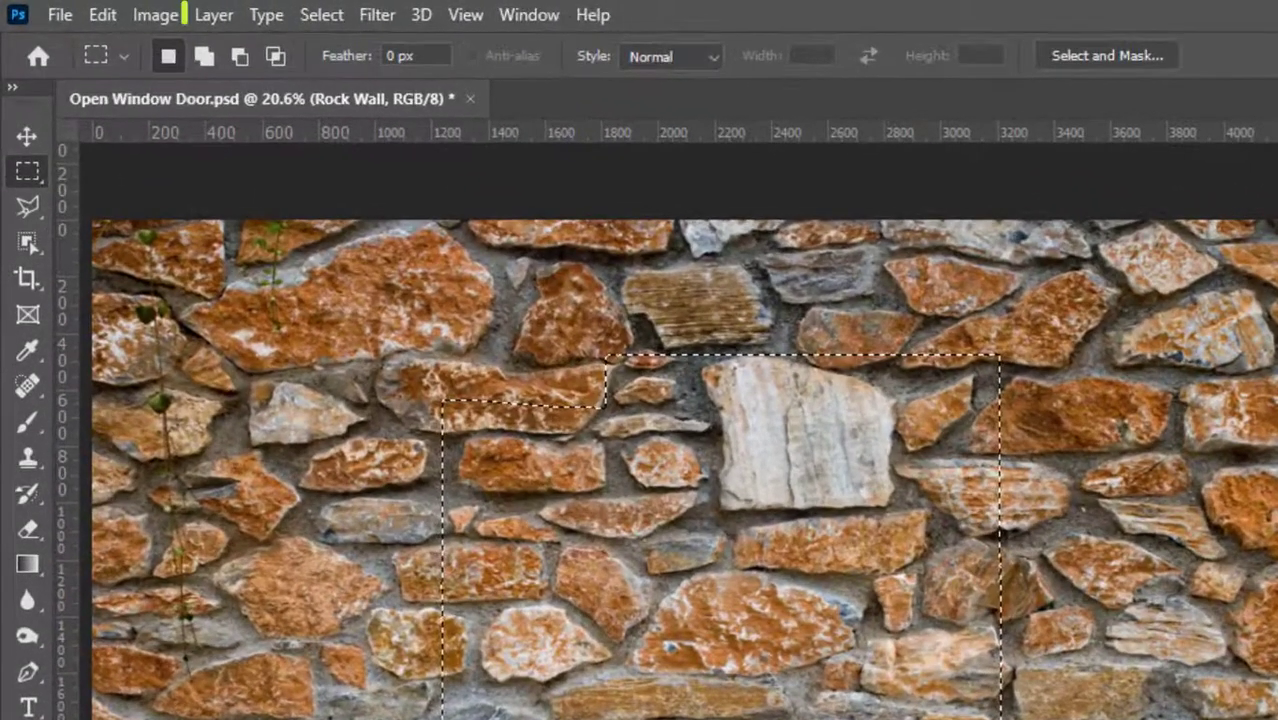
{"action": "left_click", "coordinate": [214, 22]}
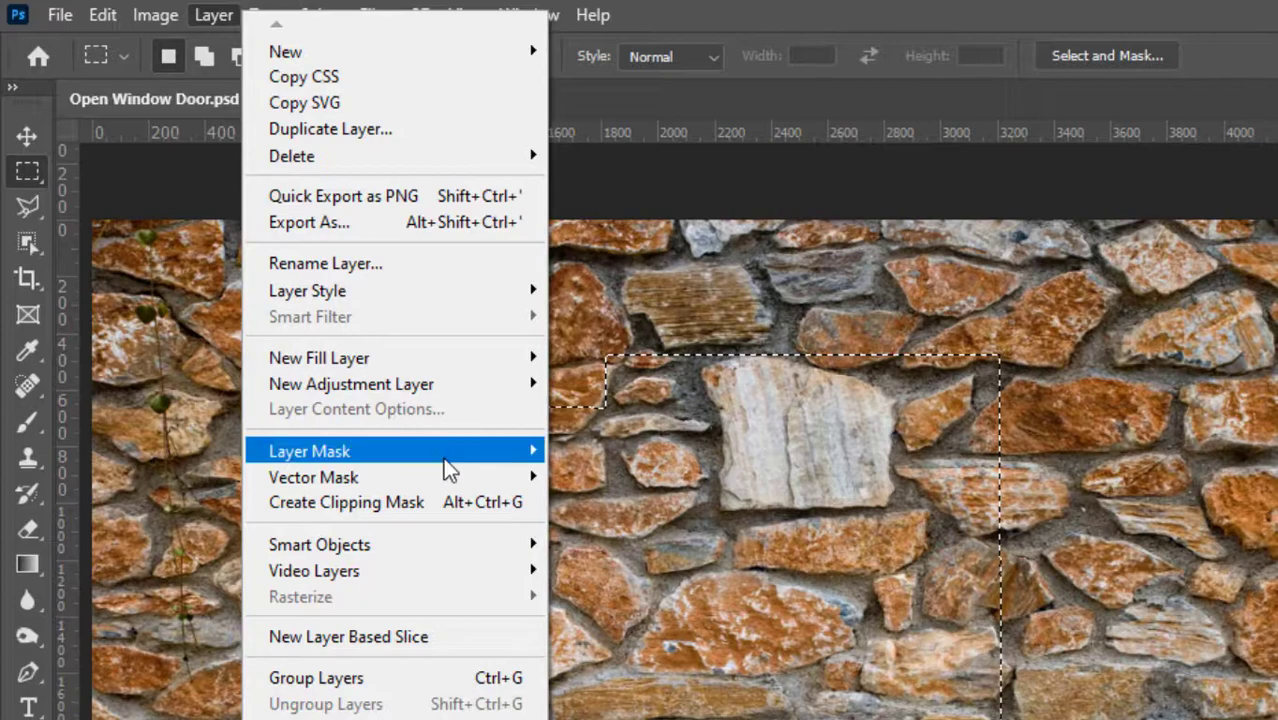
{"action": "mouse_move", "coordinate": [442, 471]}
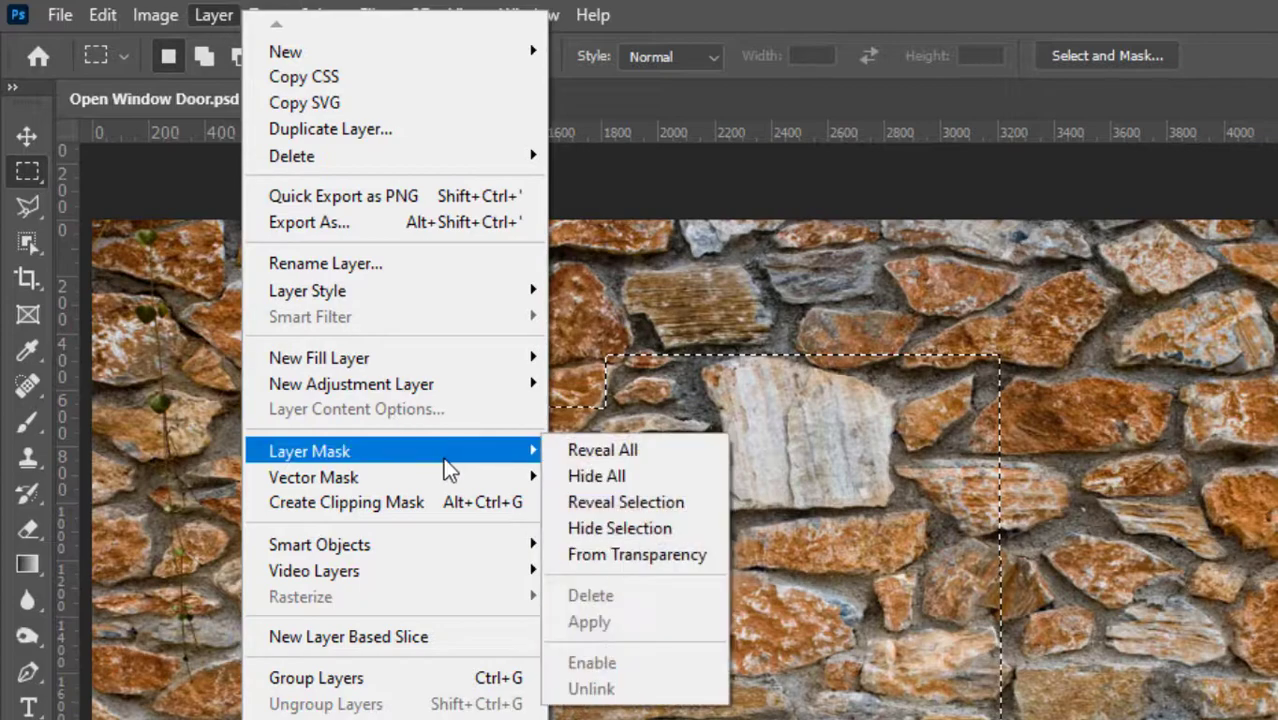
{"action": "left_click", "coordinate": [619, 528]}
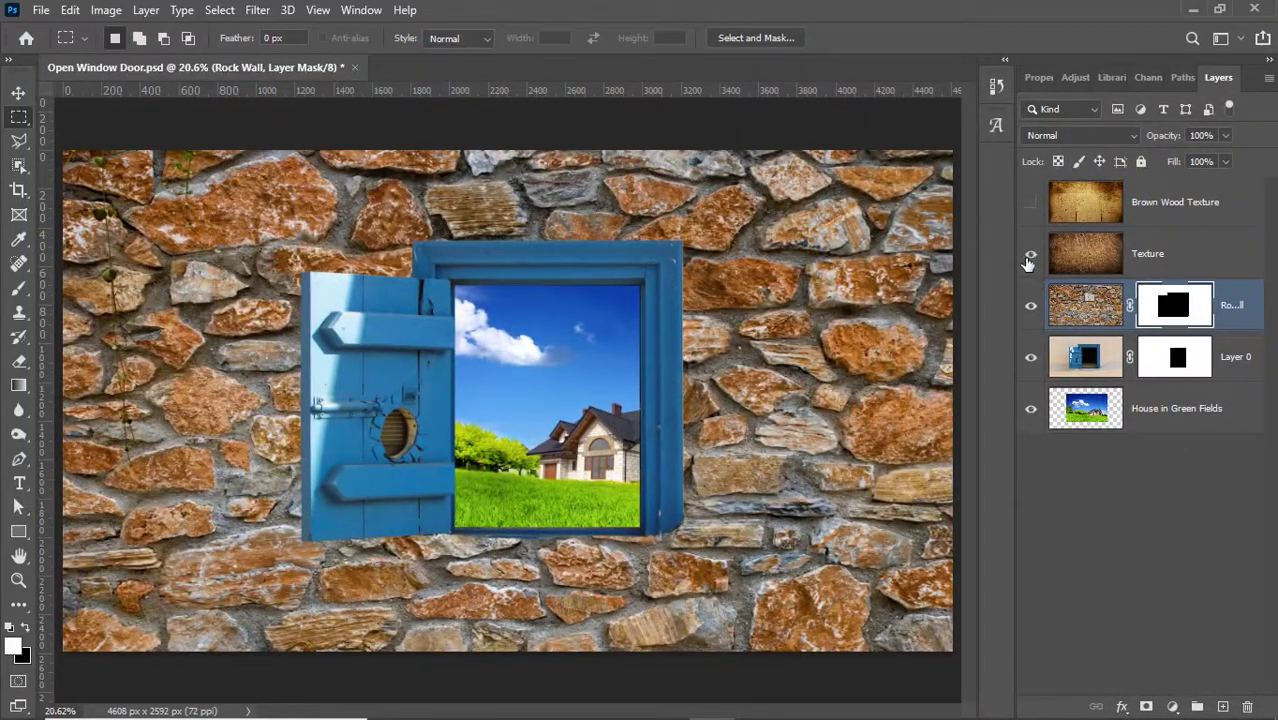
Step: Show the Texture layer and copy the Rock Wall layer's mask onto it
{"action": "left_click", "coordinate": [1029, 256]}
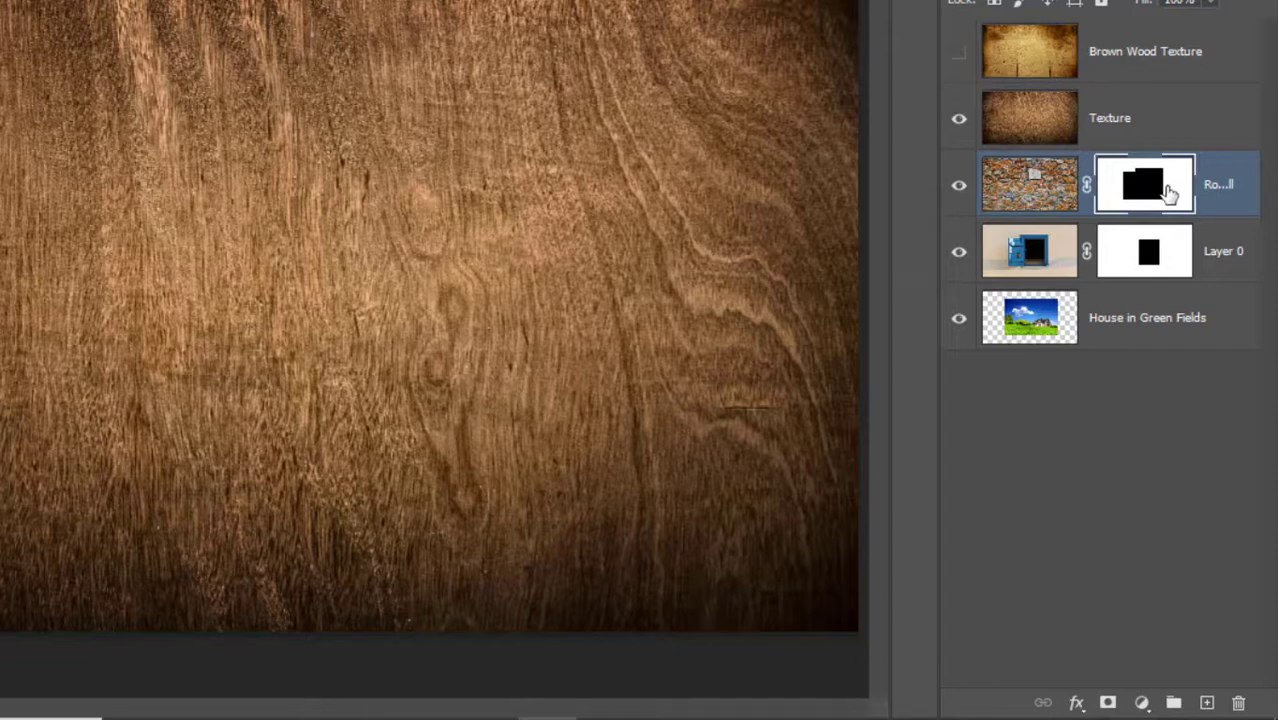
{"action": "left_click_drag", "start_coordinate": [1166, 189], "coordinate": [1150, 127]}
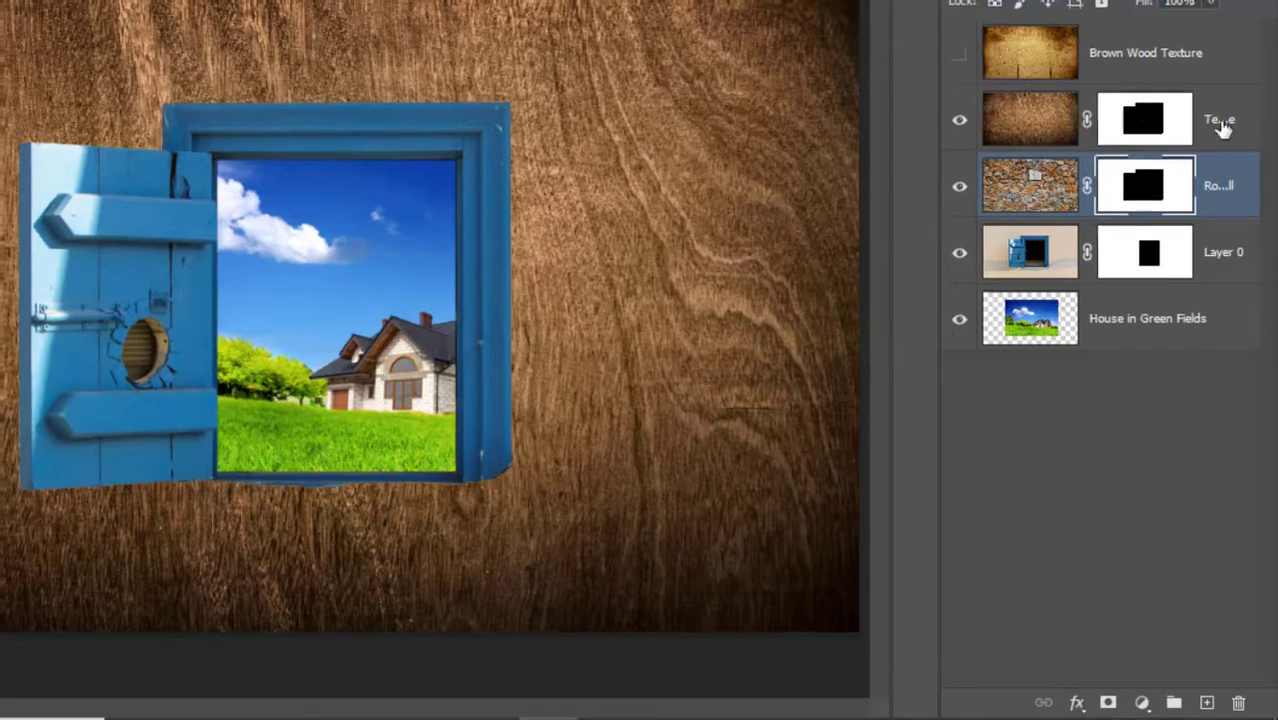
Step: Set the Texture layer's blend mode to Overlay with 75% opacity and deselect the layer
{"action": "left_click", "coordinate": [1219, 118]}
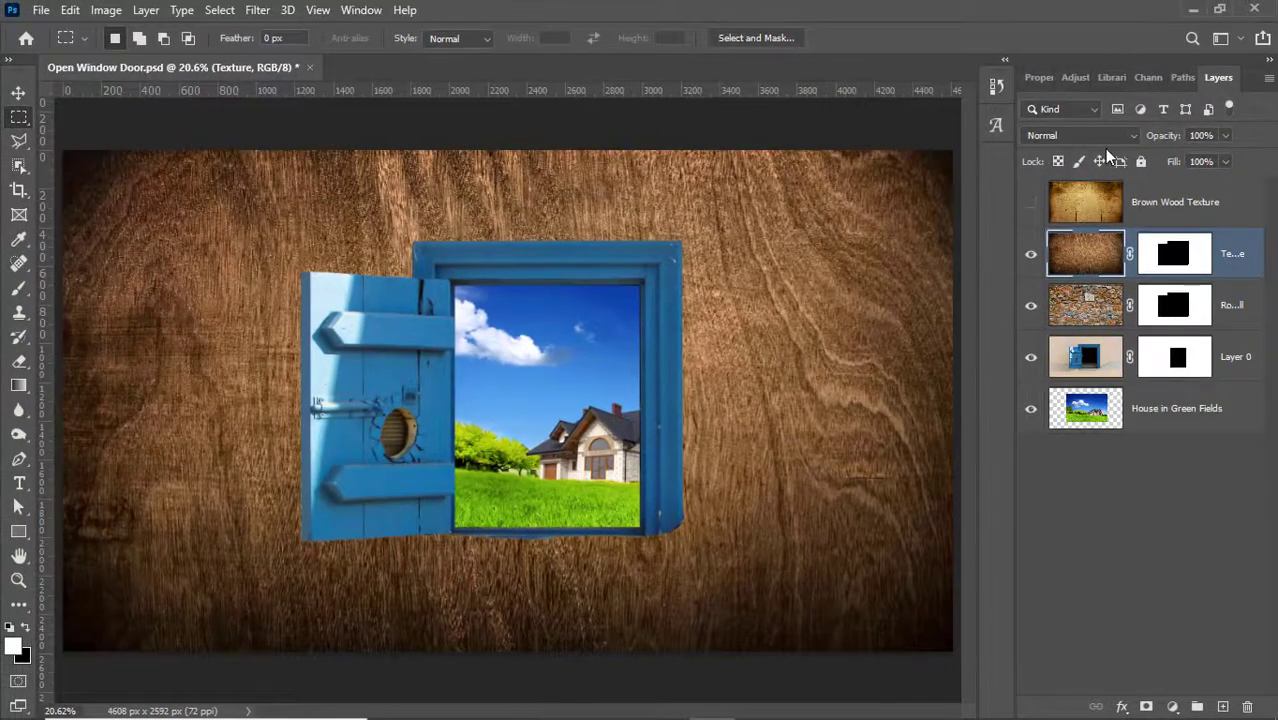
{"action": "left_click", "coordinate": [1104, 140]}
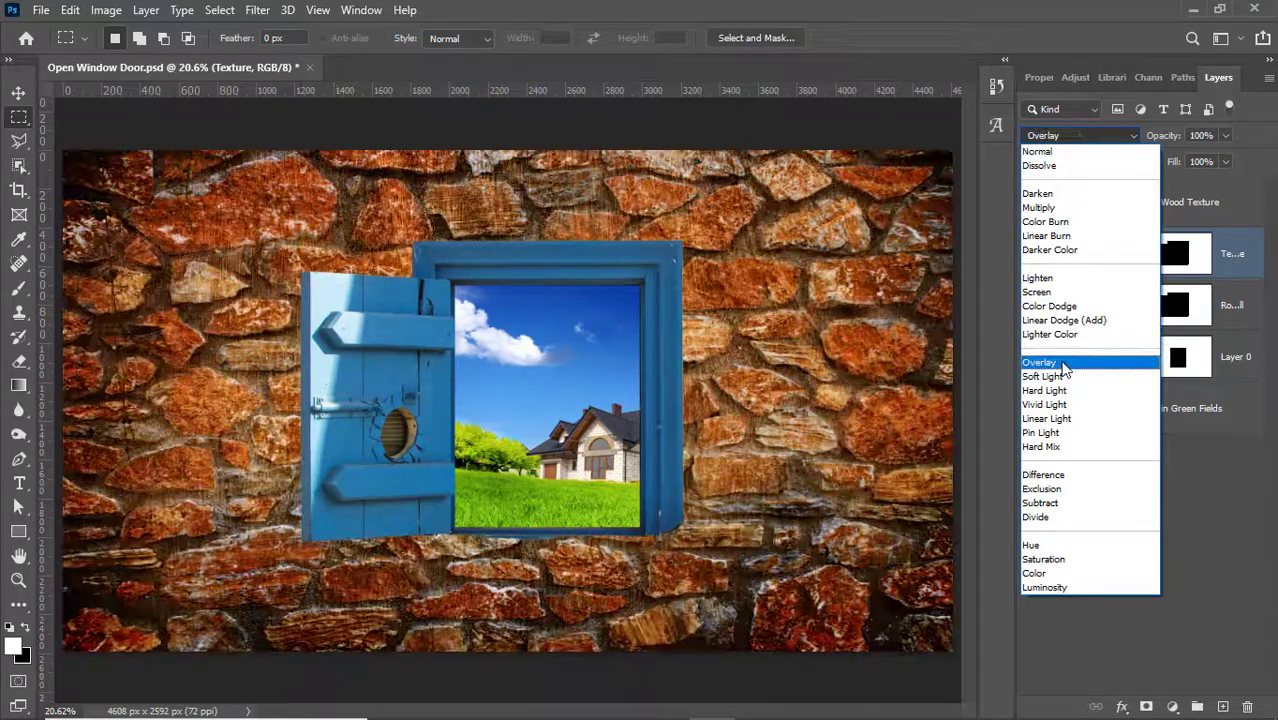
{"action": "left_click", "coordinate": [1064, 368]}
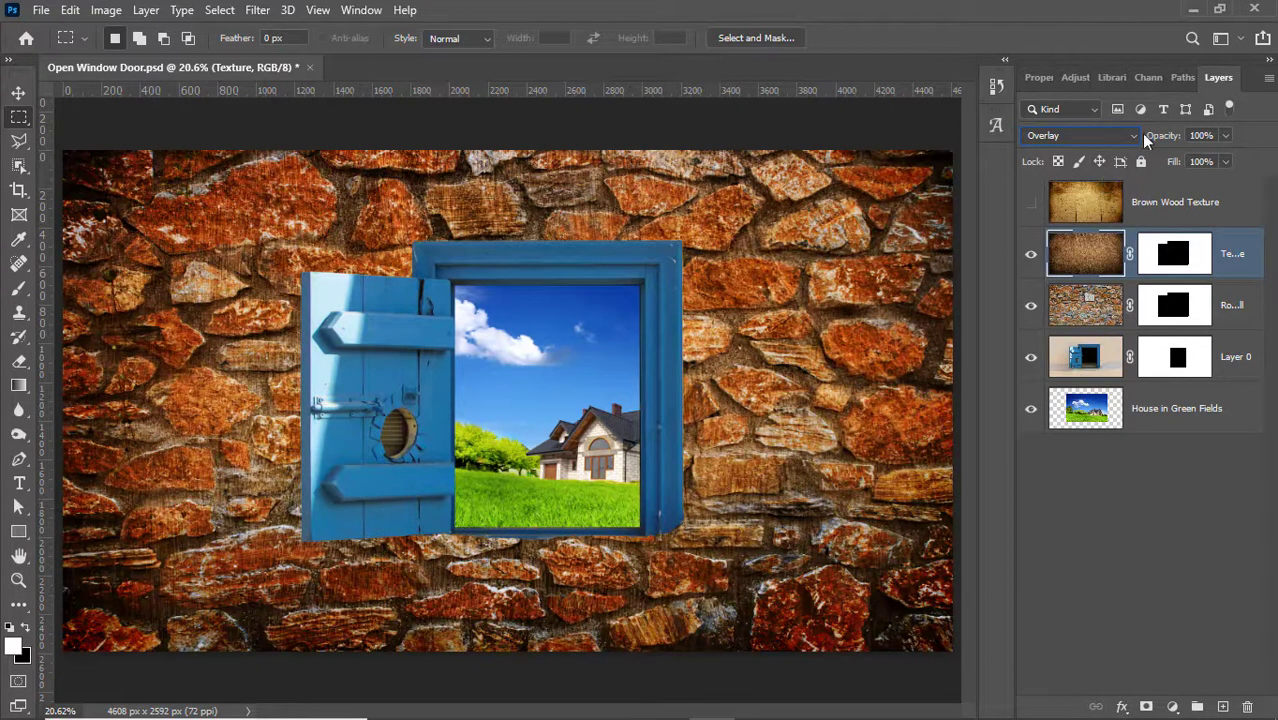
{"action": "left_click_drag", "start_coordinate": [1171, 140], "coordinate": [1155, 141]}
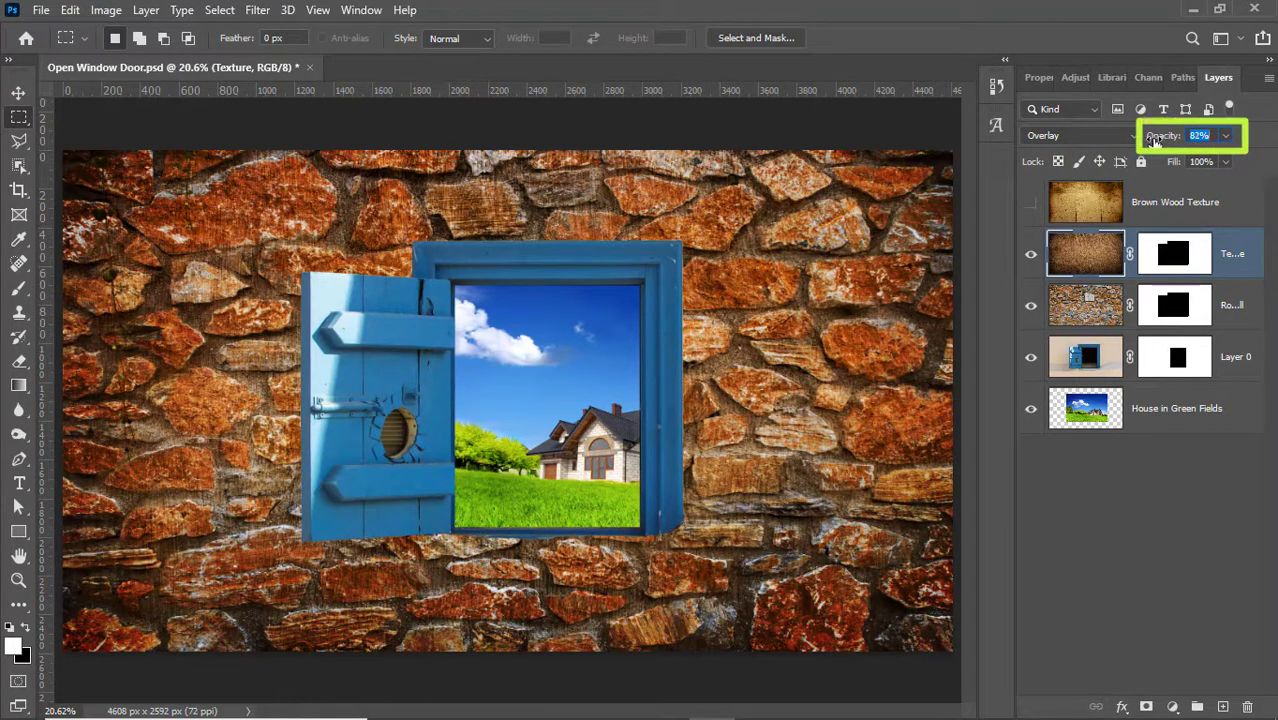
{"action": "left_click_drag", "start_coordinate": [1152, 140], "coordinate": [1147, 149]}
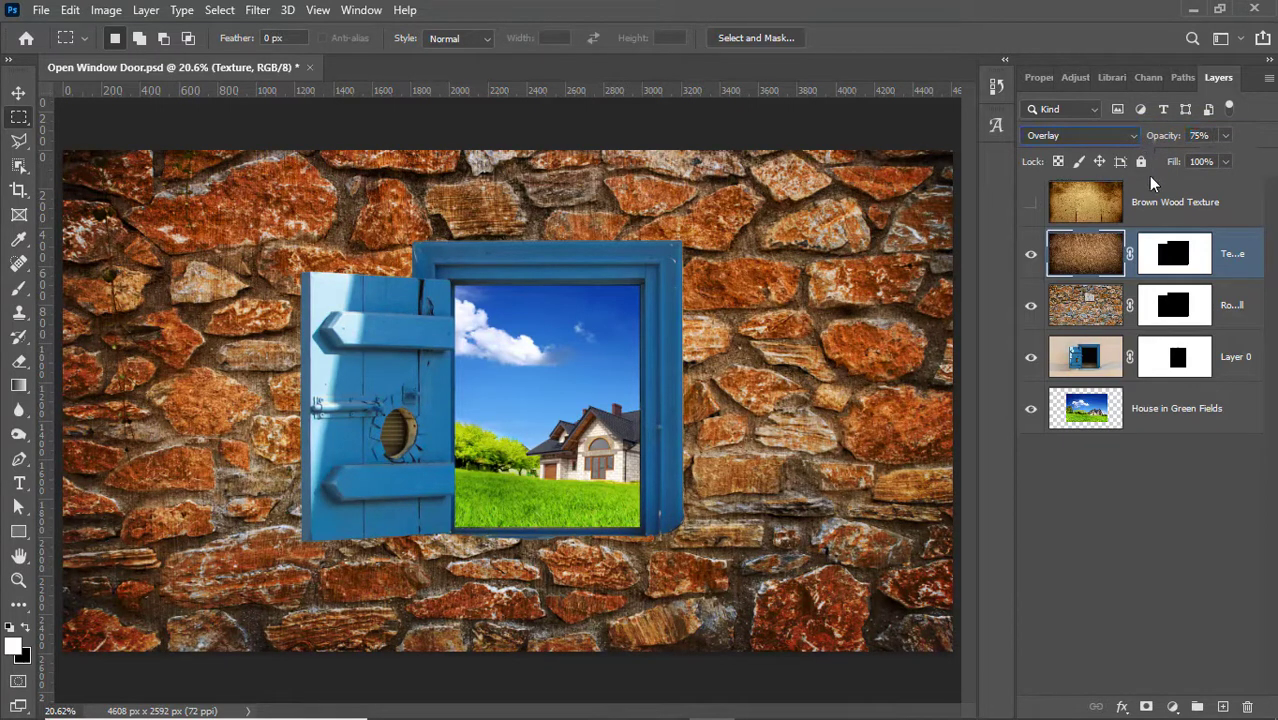
{"action": "left_click", "coordinate": [1114, 548]}
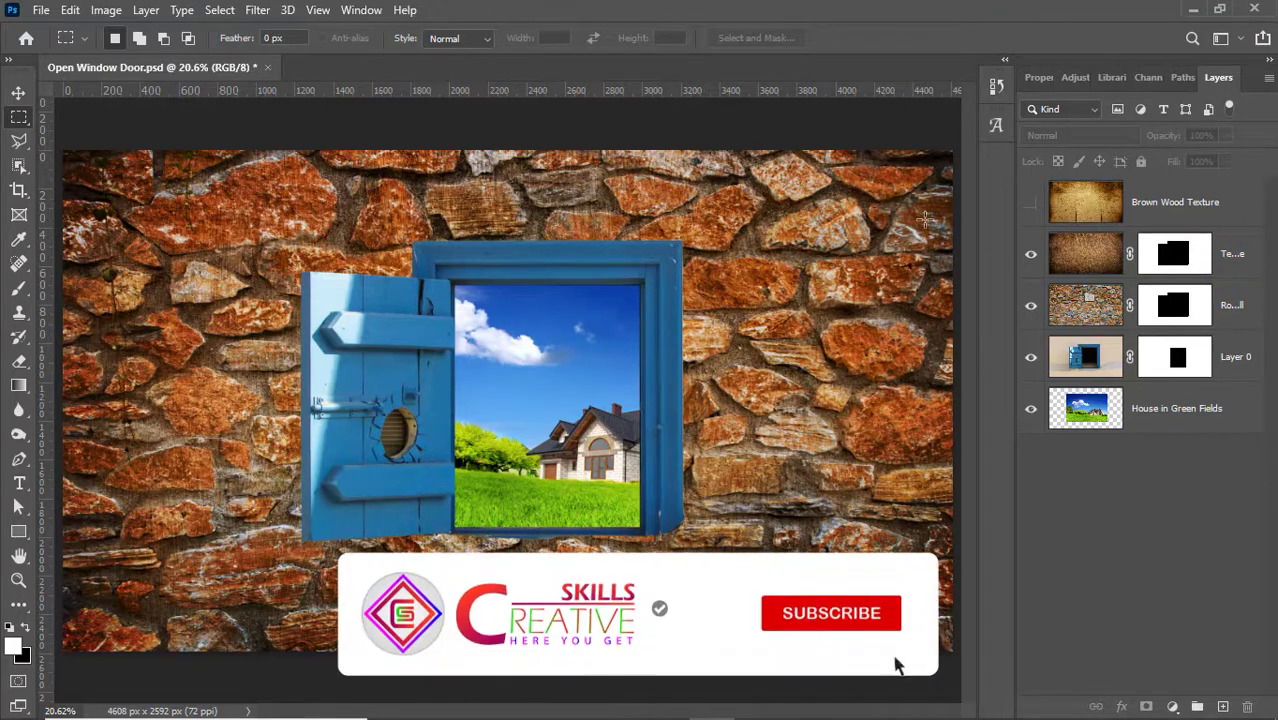
Step: Show the Brown Wood Texture layer and clip it to the Texture layer below with a clipping mask
{"action": "left_click", "coordinate": [1031, 203]}
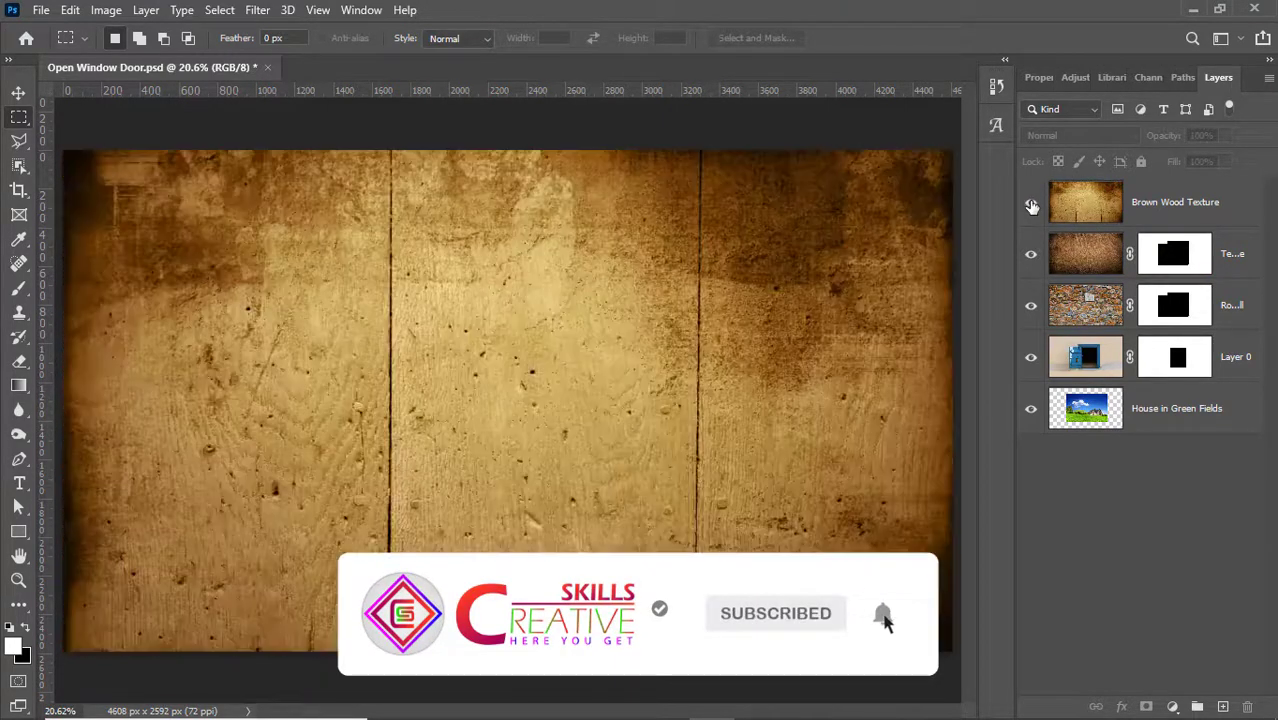
{"action": "left_click", "coordinate": [1152, 204]}
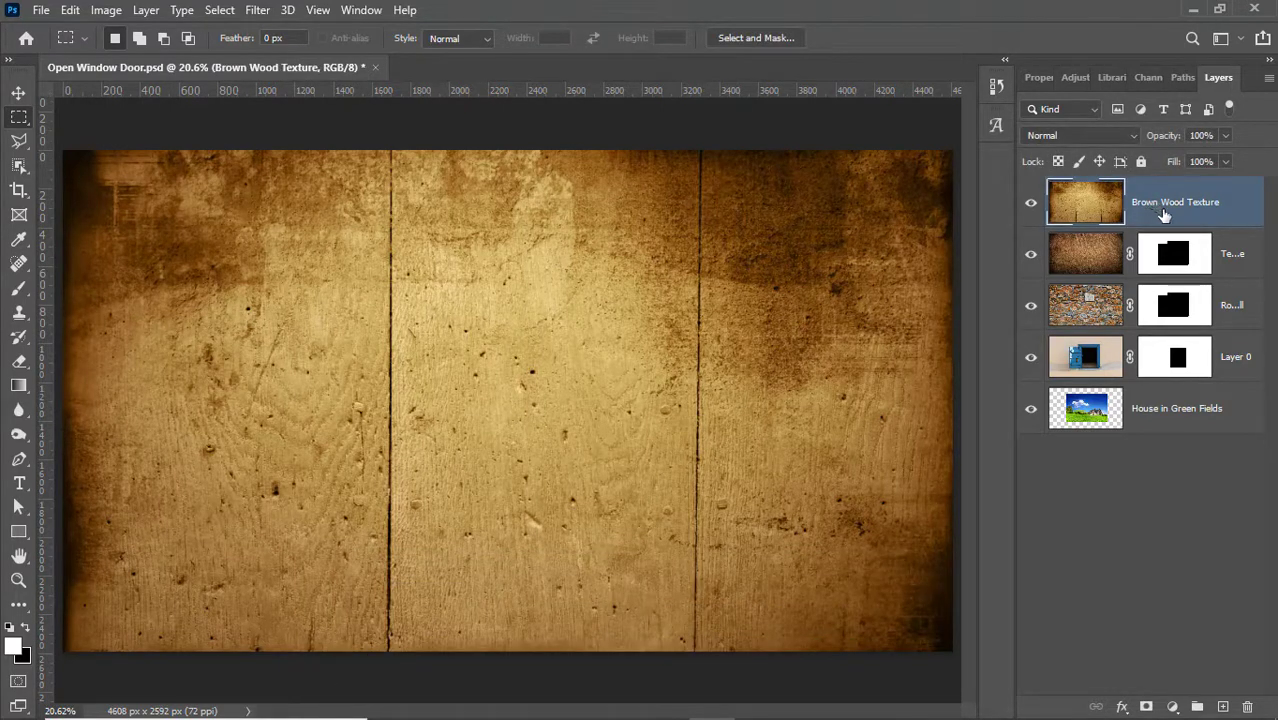
{"action": "right_click", "coordinate": [1193, 214]}
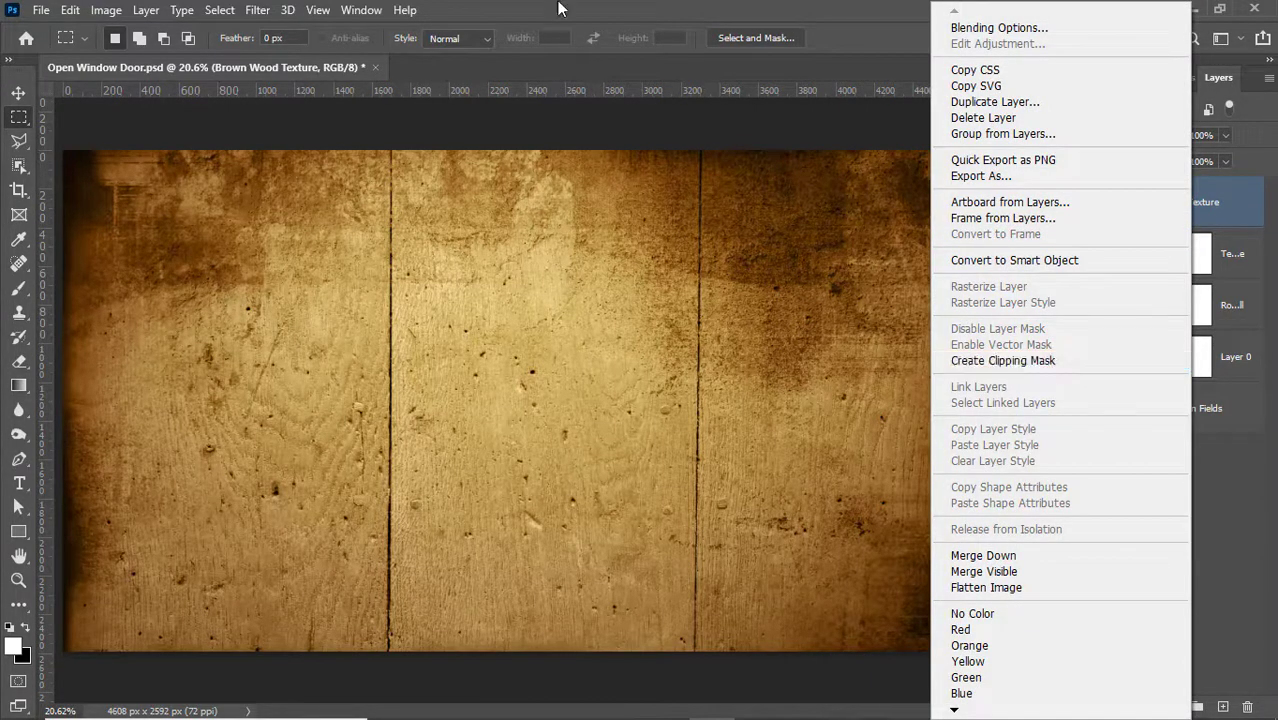
{"action": "left_click", "coordinate": [588, 3]}
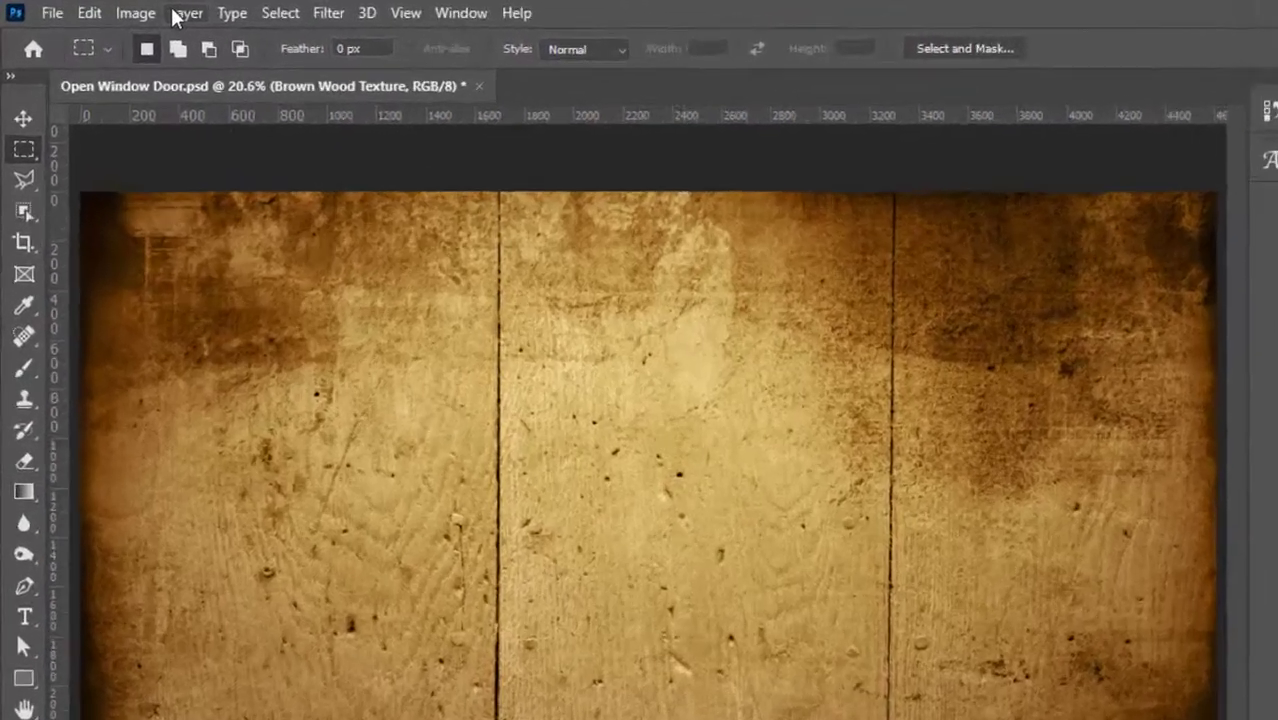
{"action": "left_click", "coordinate": [138, 12]}
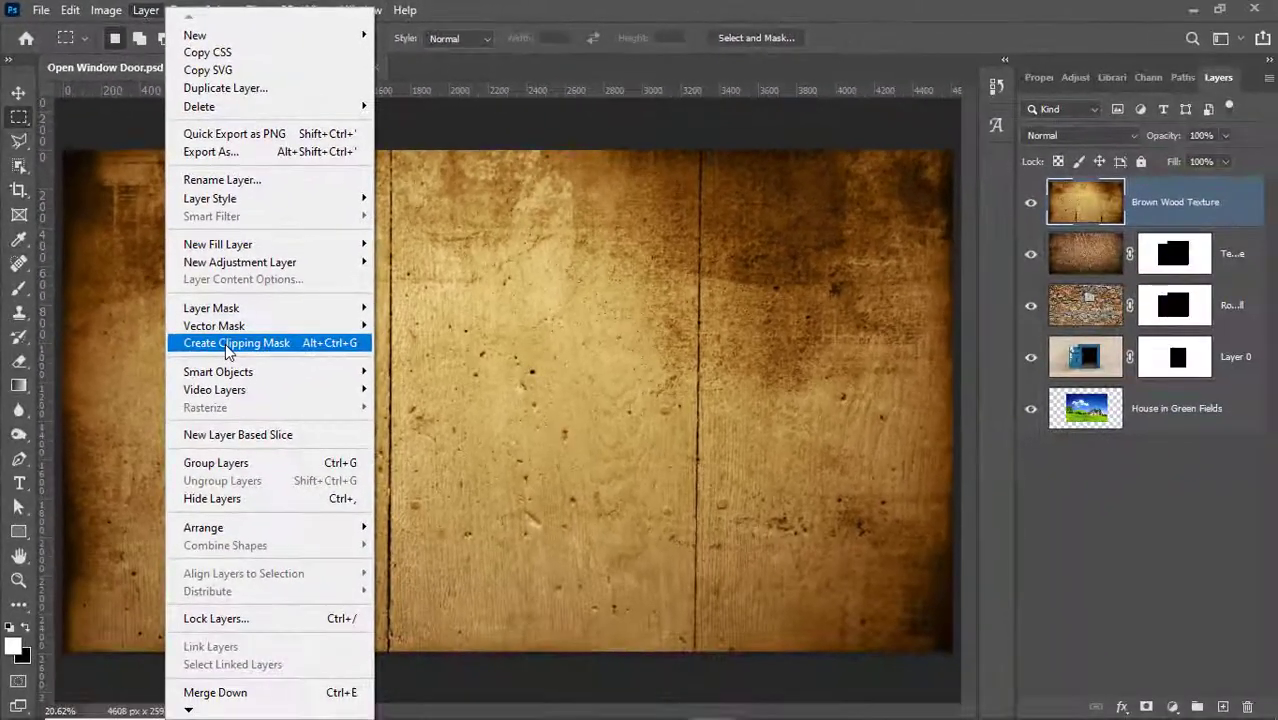
{"action": "left_click", "coordinate": [318, 484]}
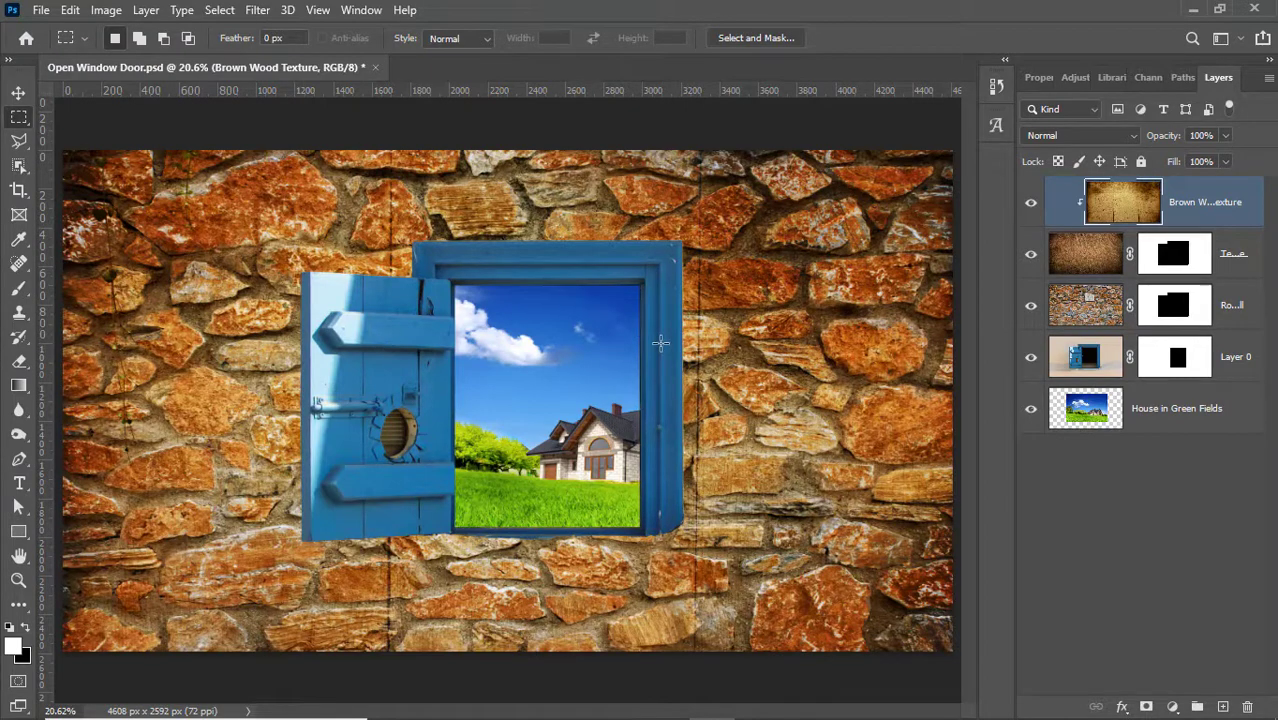
Step: Set the Brown Wood Texture layer's blend mode to Multiply with 74% opacity
{"action": "left_click", "coordinate": [1031, 204]}
{"action": "left_click", "coordinate": [1031, 205]}
{"action": "left_click", "coordinate": [1093, 137]}
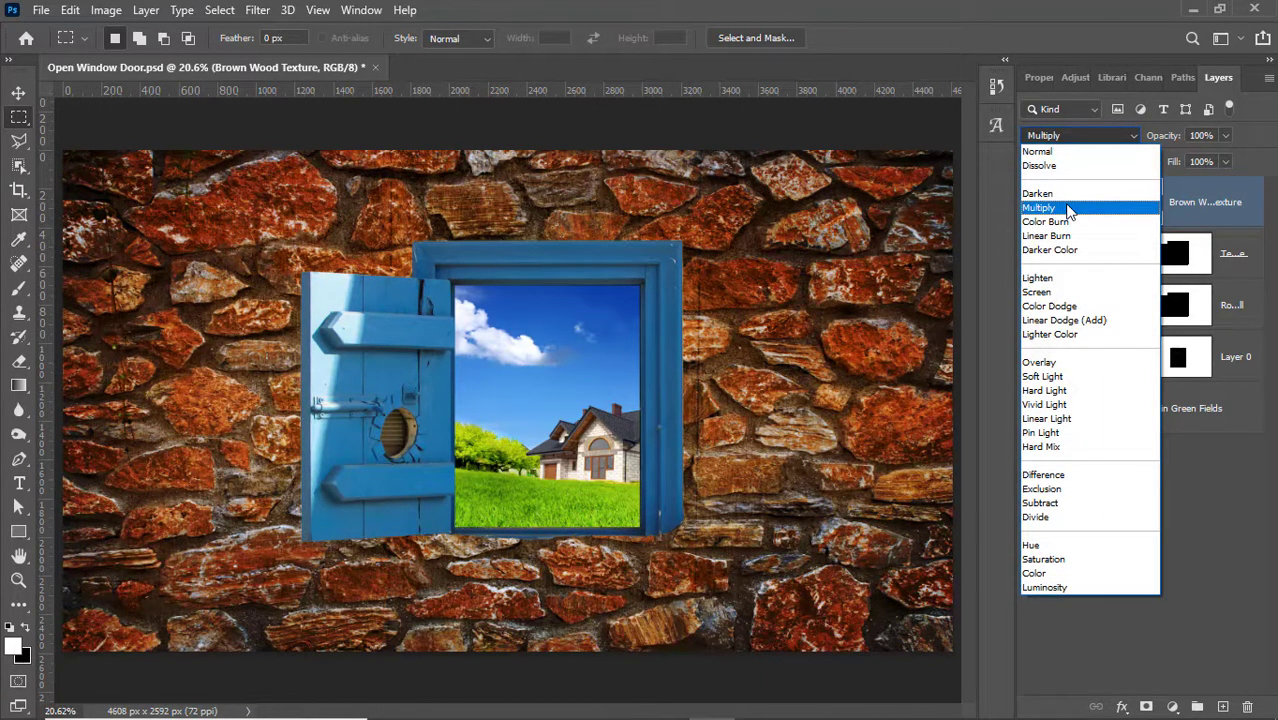
{"action": "left_click", "coordinate": [1069, 210]}
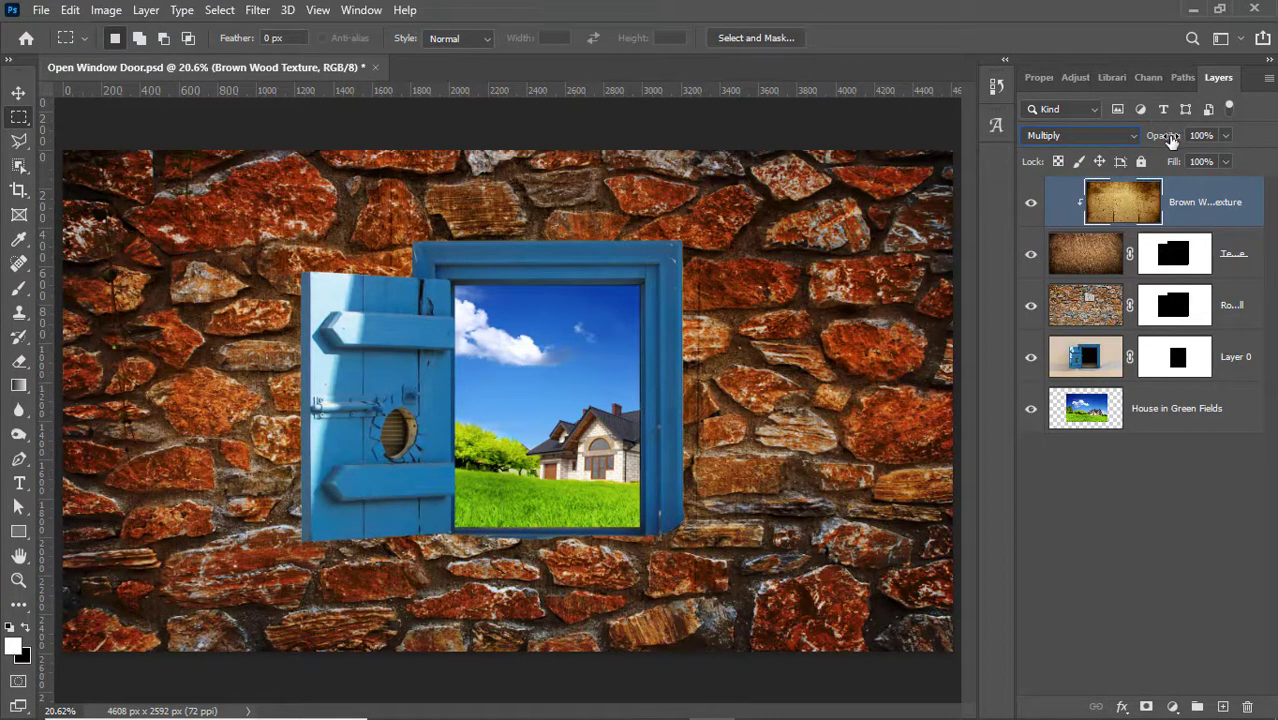
{"action": "left_click_drag", "start_coordinate": [1158, 143], "coordinate": [1146, 145]}
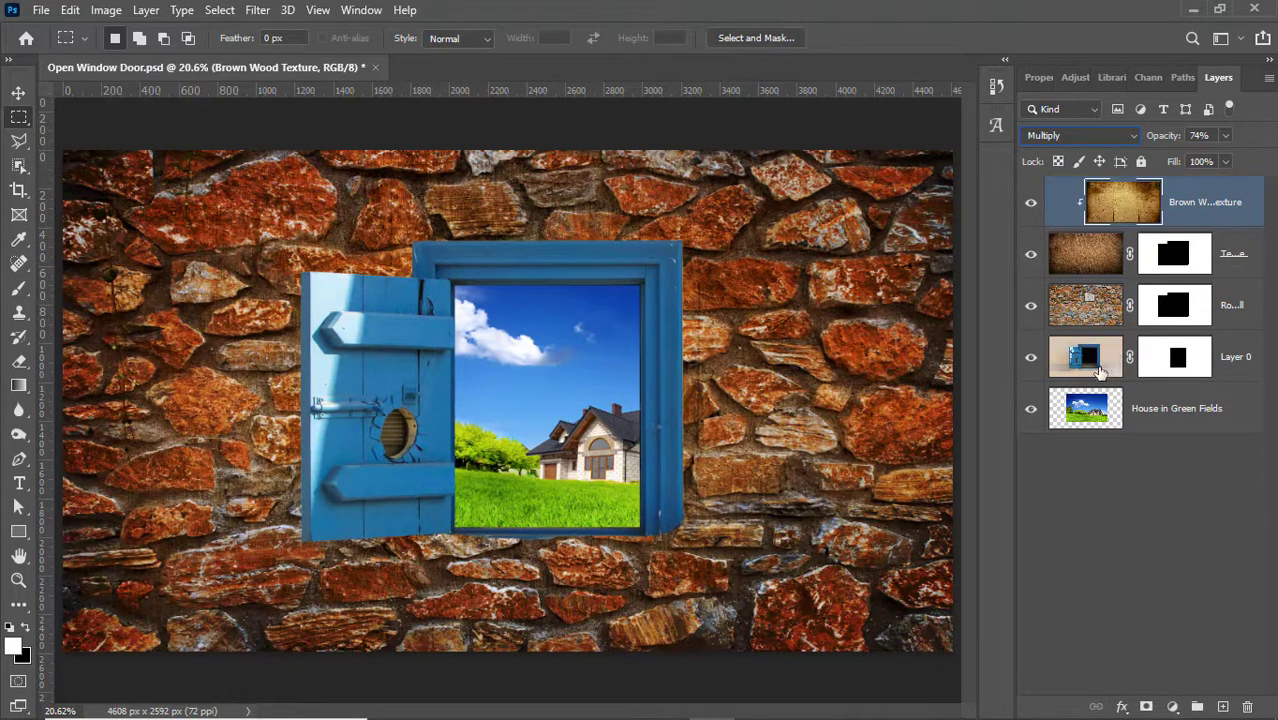
Step: Place the mask properties beside the layer list and feather Layer 0's mask slightly to soften the window opening's edges
{"action": "left_click", "coordinate": [1166, 366]}
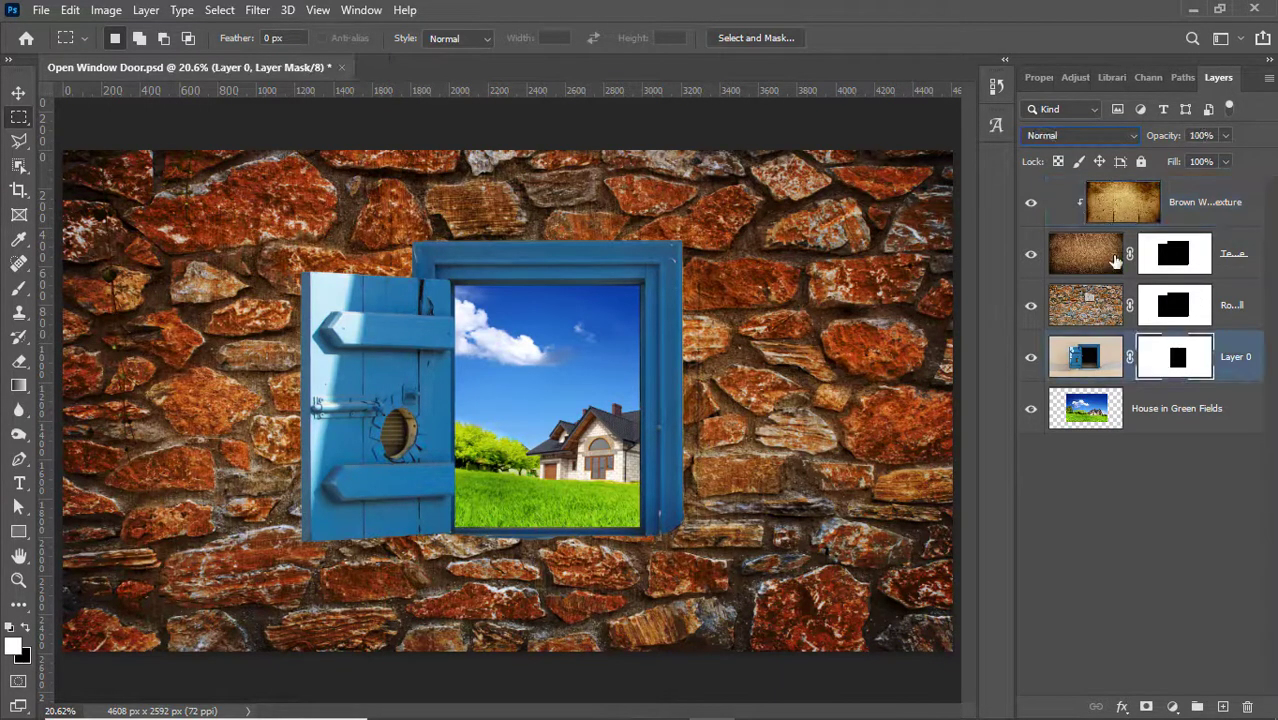
{"action": "left_click", "coordinate": [1046, 79]}
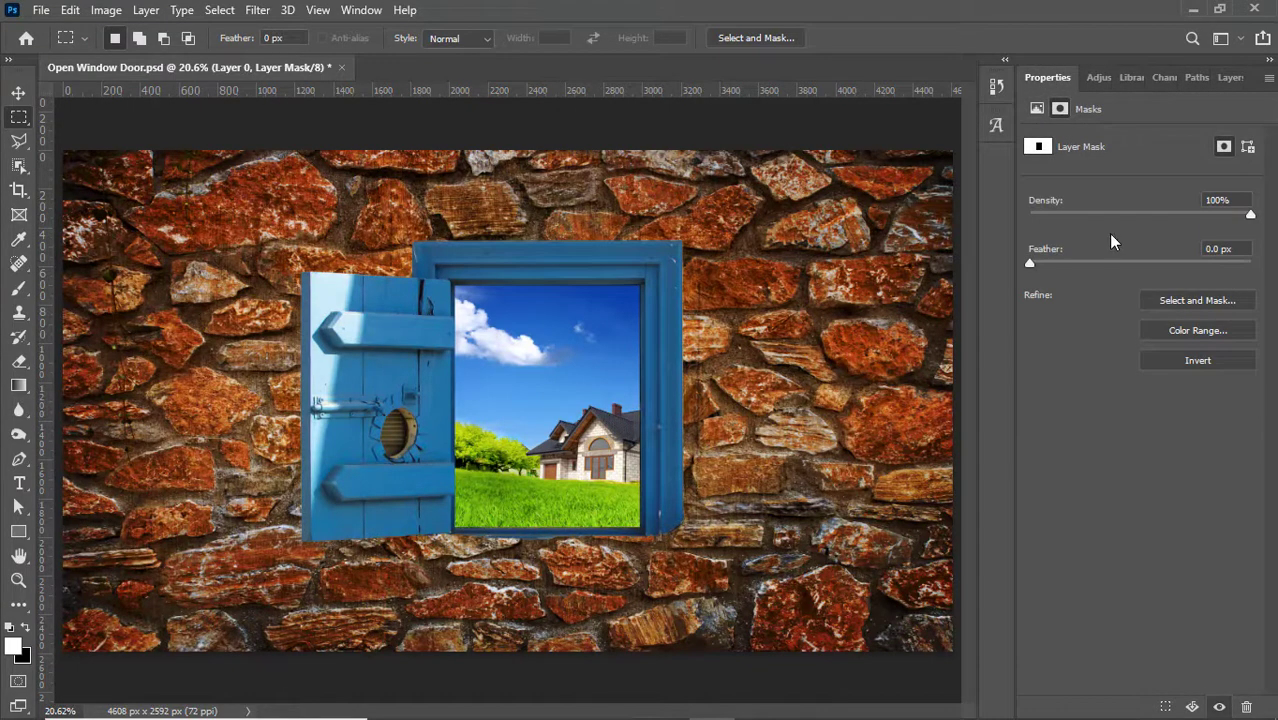
{"action": "left_click", "coordinate": [360, 11]}
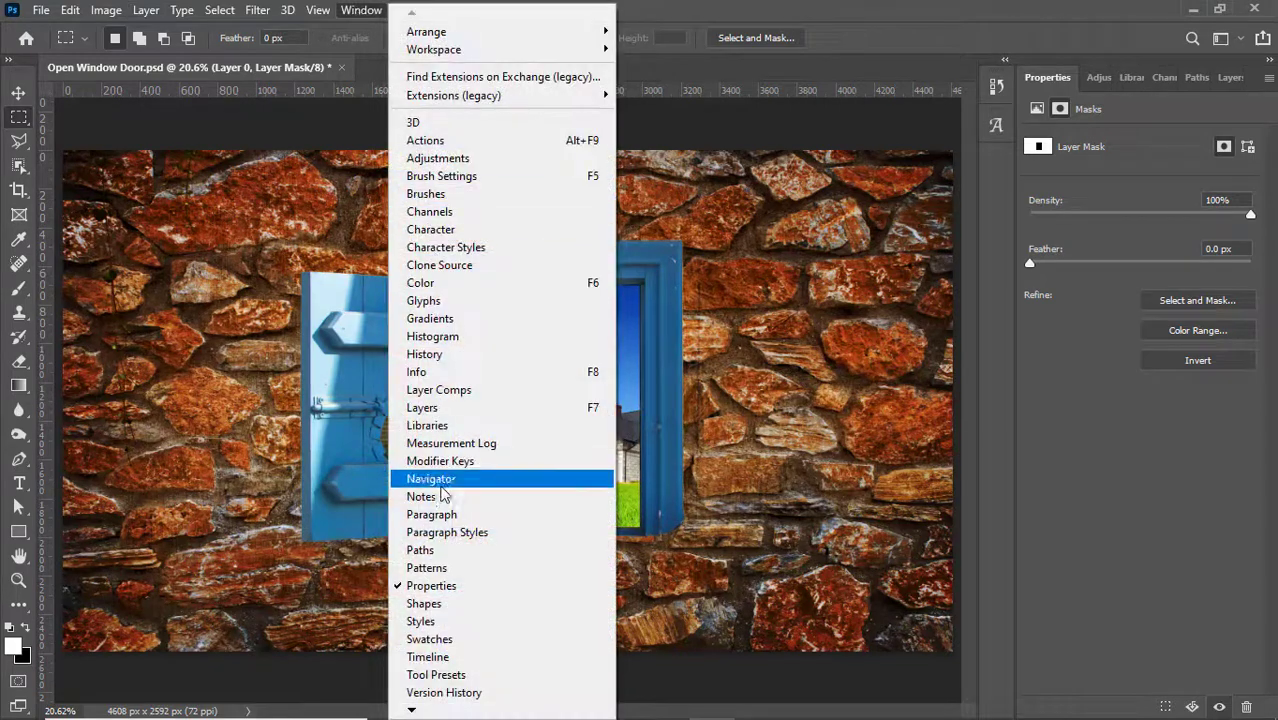
{"action": "left_click", "coordinate": [662, 5]}
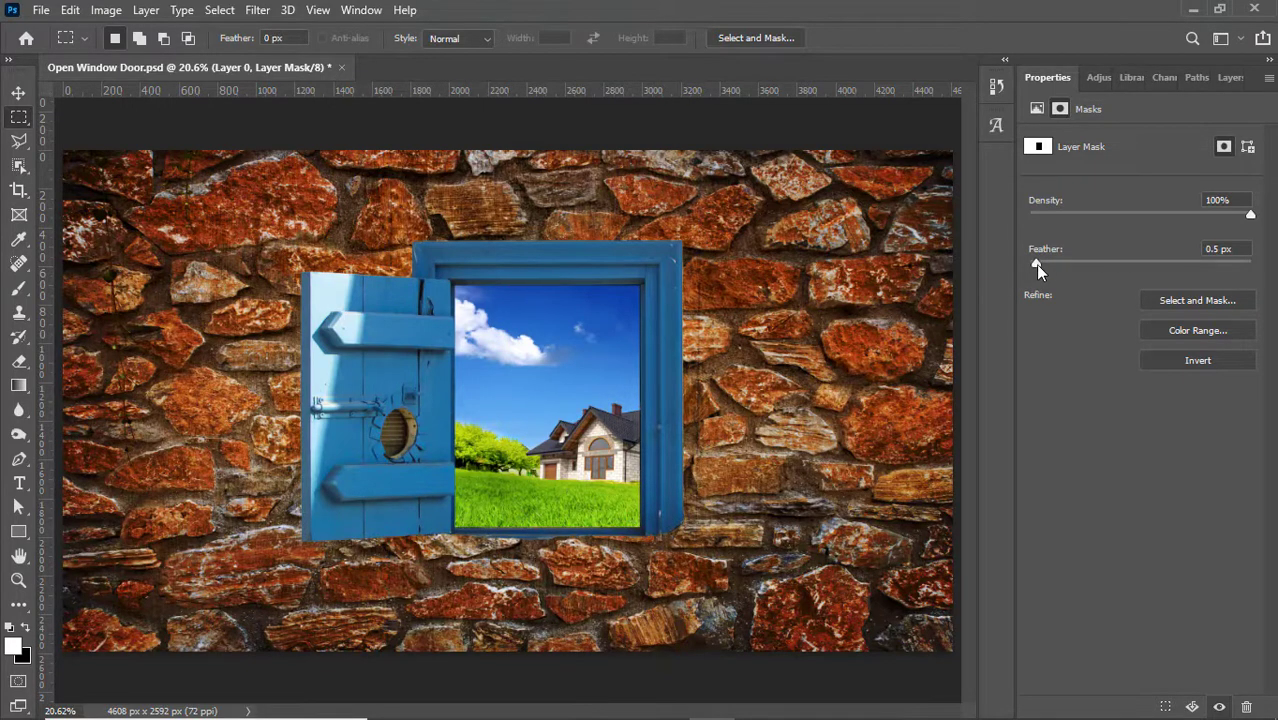
{"action": "left_click_drag", "start_coordinate": [1036, 264], "coordinate": [1091, 268]}
{"action": "left_click_drag", "start_coordinate": [1047, 77], "coordinate": [963, 96]}
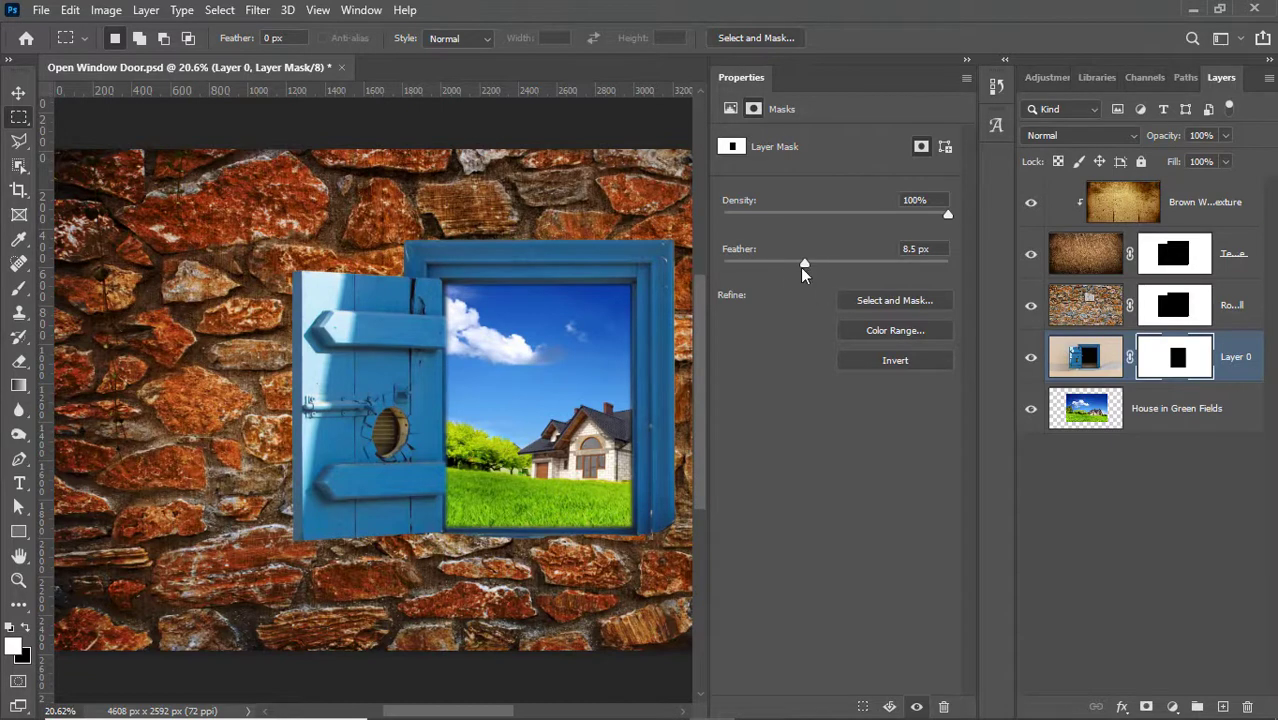
{"action": "left_click_drag", "start_coordinate": [805, 263], "coordinate": [978, 243]}
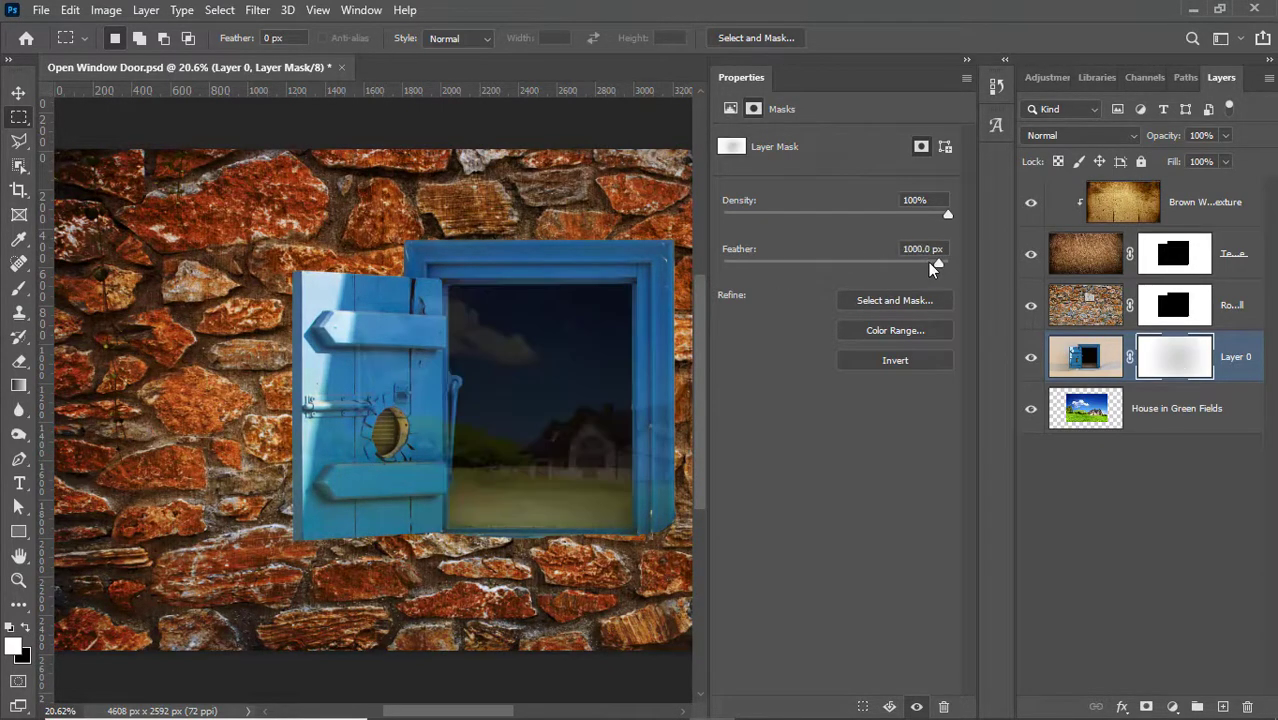
{"action": "left_click_drag", "start_coordinate": [946, 263], "coordinate": [762, 265]}
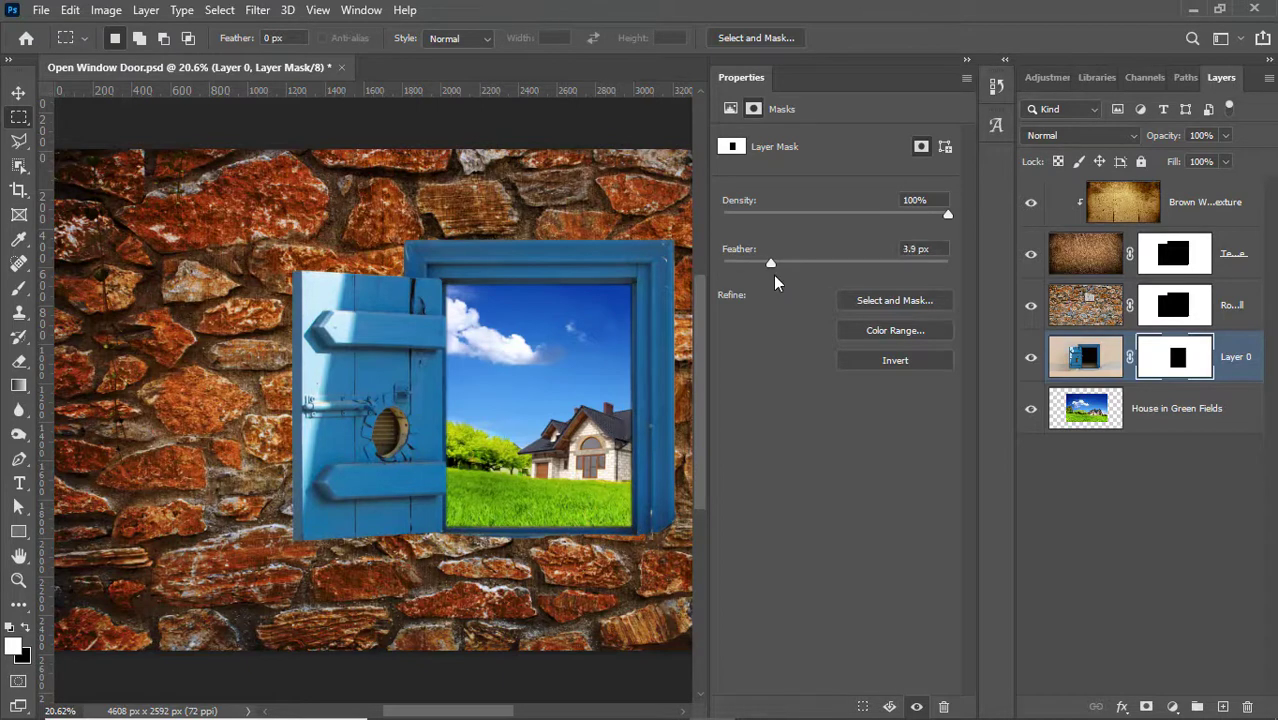
{"action": "left_click_drag", "start_coordinate": [775, 278], "coordinate": [810, 268]}
Step: Feather the Rock Wall layer's mask by 7.1 px, dock the mask properties back and return to the layer list
{"action": "left_click", "coordinate": [1168, 310]}
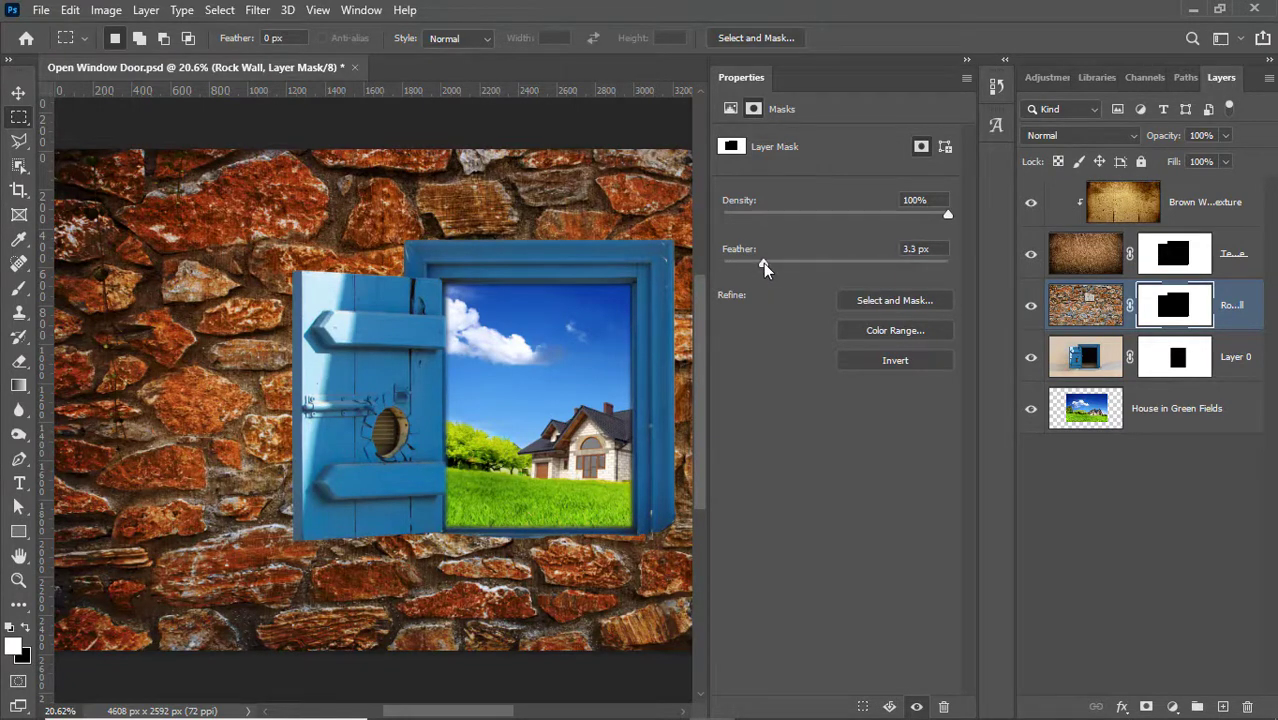
{"action": "left_click_drag", "start_coordinate": [831, 75], "coordinate": [1059, 81]}
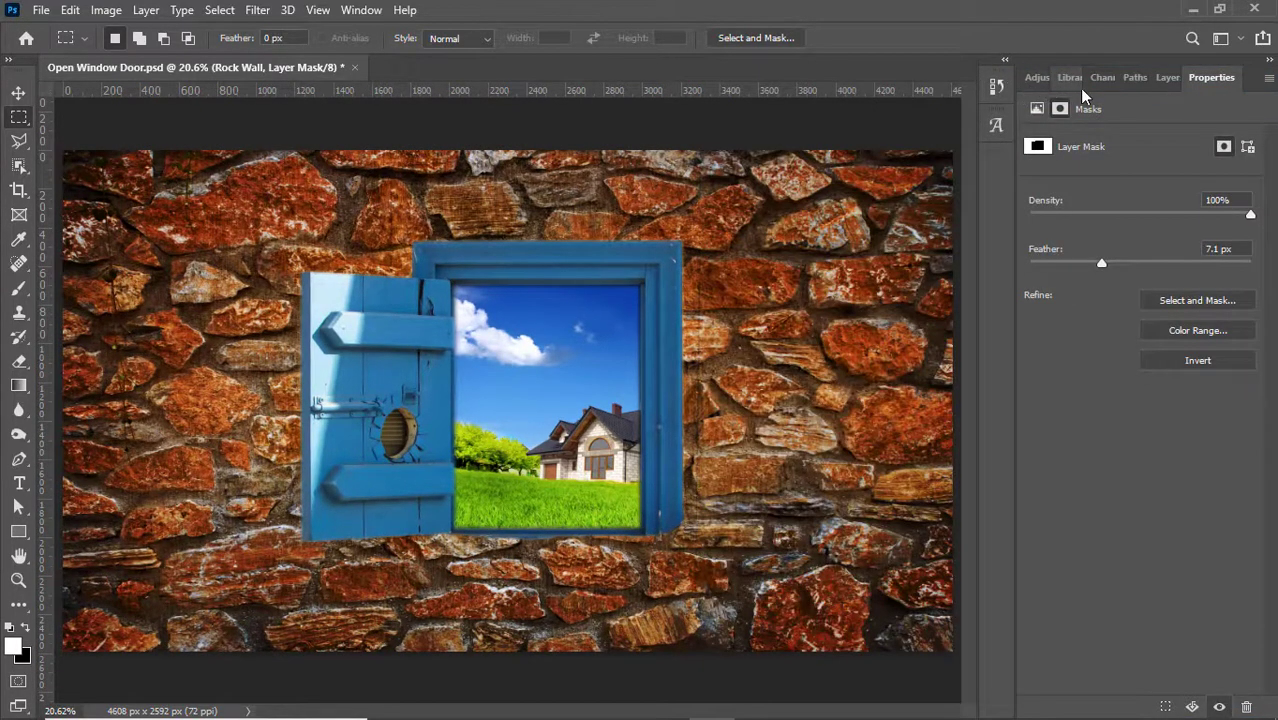
{"action": "left_click", "coordinate": [1164, 76]}
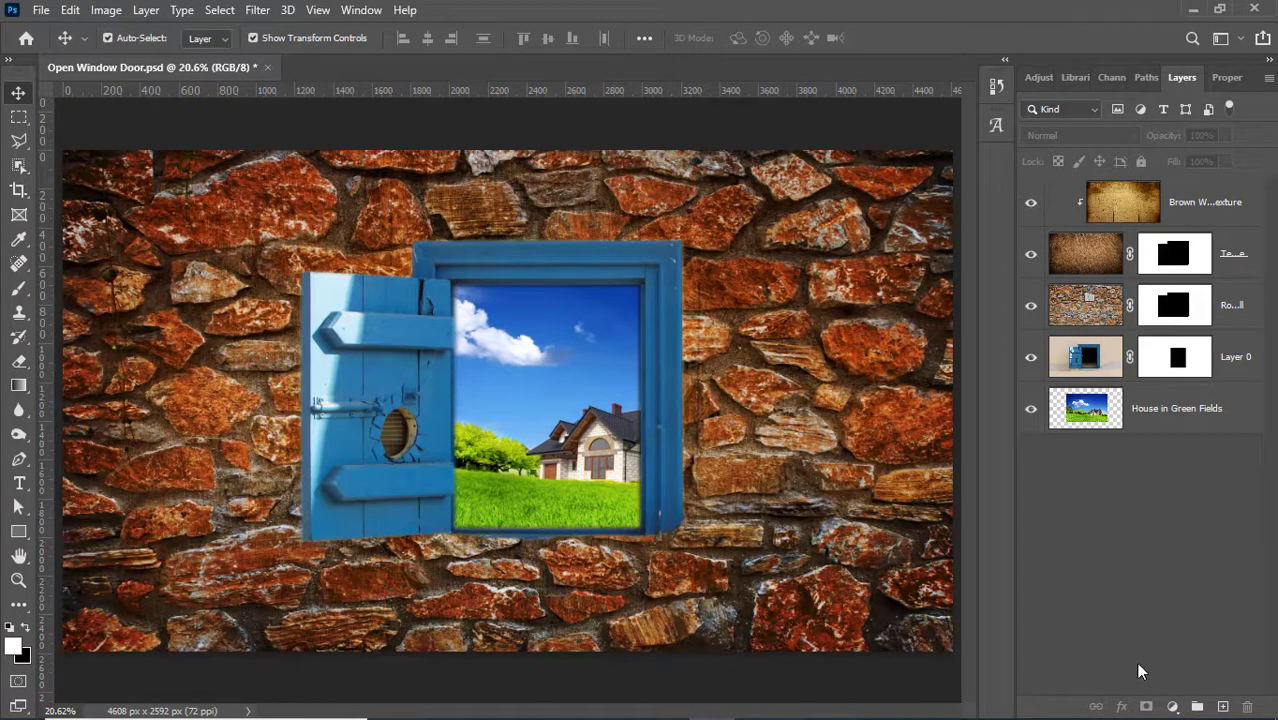
Step: Add a blank layer mask to the House in Green Fields layer
{"action": "left_click", "coordinate": [1170, 416]}
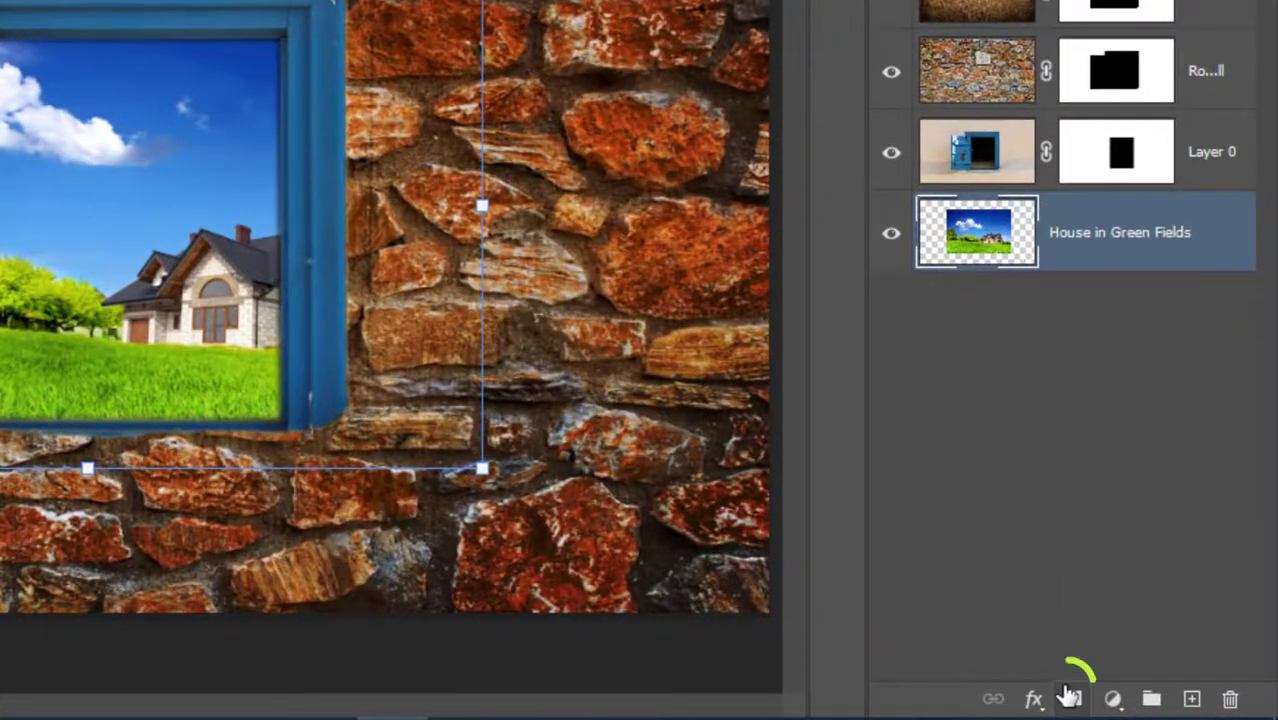
{"action": "left_click", "coordinate": [1068, 697]}
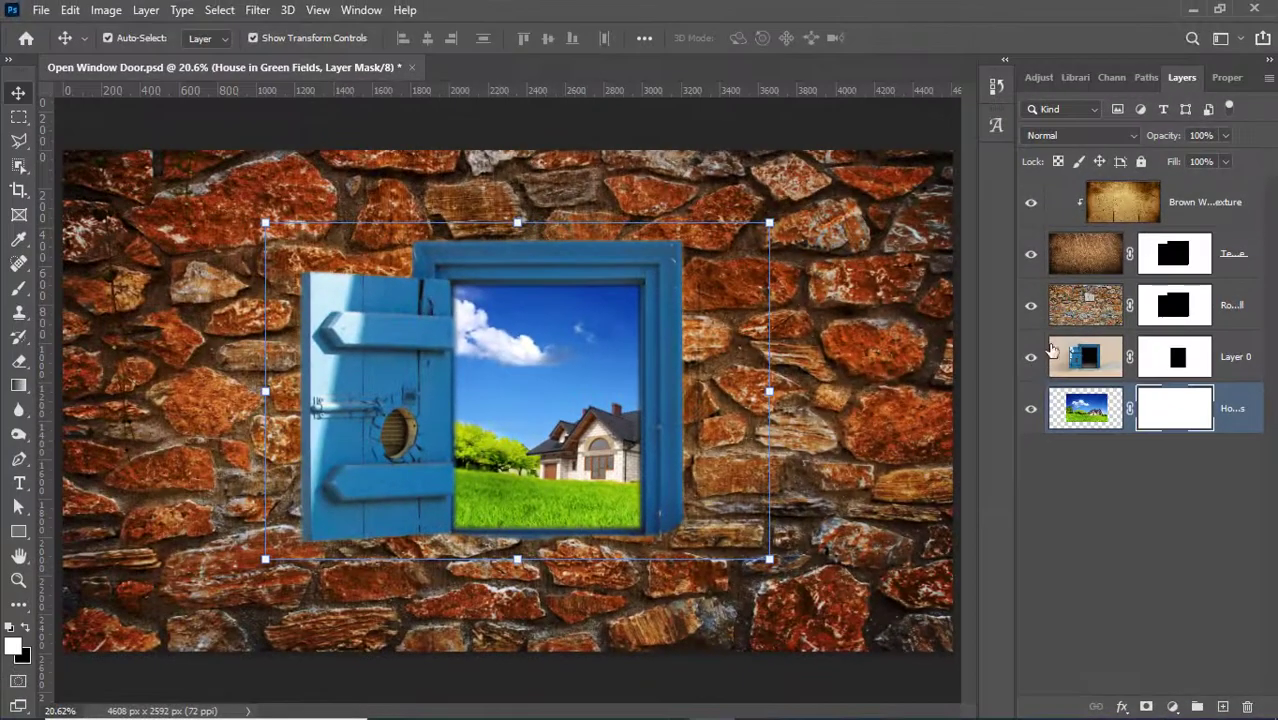
Step: Hide every layer above House in Green Fields so only the house photo is shown
{"action": "left_click_drag", "start_coordinate": [1038, 356], "coordinate": [1025, 272]}
{"action": "left_click_drag", "start_coordinate": [1035, 201], "coordinate": [1035, 202]}
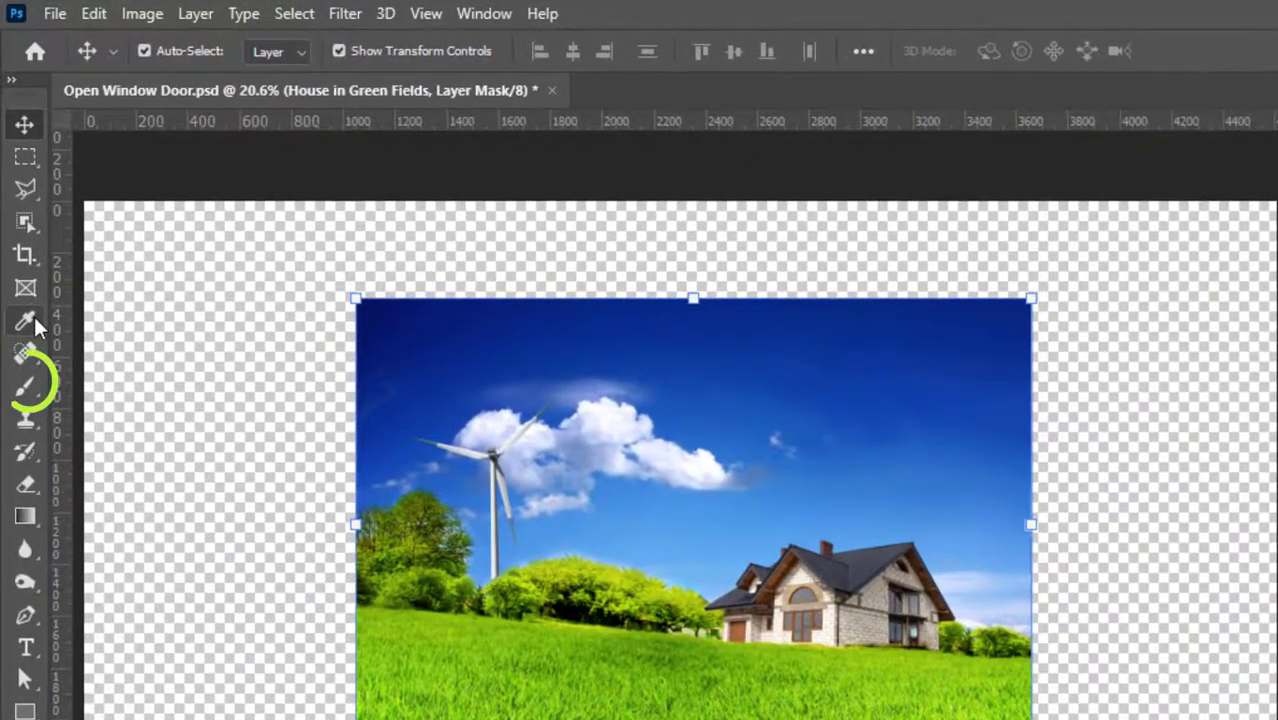
Step: Paint out the upper part of the sky on the House in Green Fields mask with a soft 500 px black brush
{"action": "left_click", "coordinate": [27, 385]}
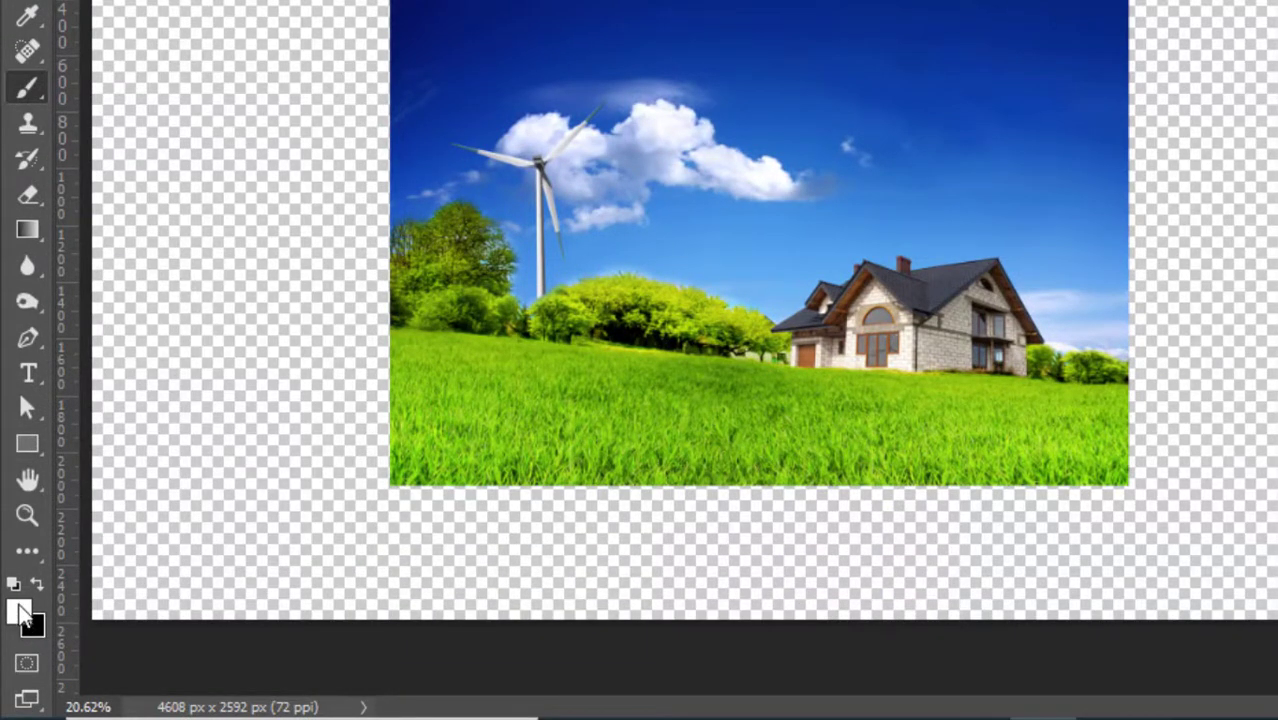
{"action": "left_click", "coordinate": [38, 586]}
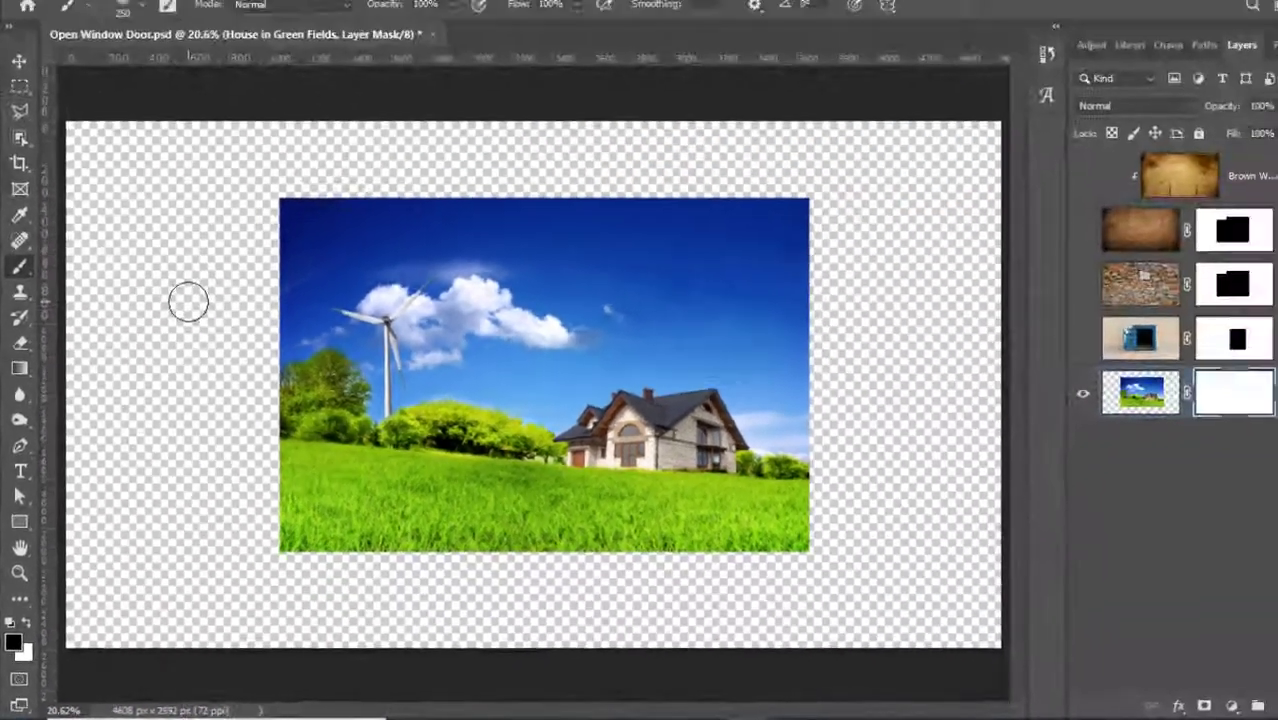
{"action": "key", "text": "bracketright"}
{"action": "key", "text": "bracketright"}
{"action": "key", "text": "bracketright"}
{"action": "key", "text": "bracketright"}
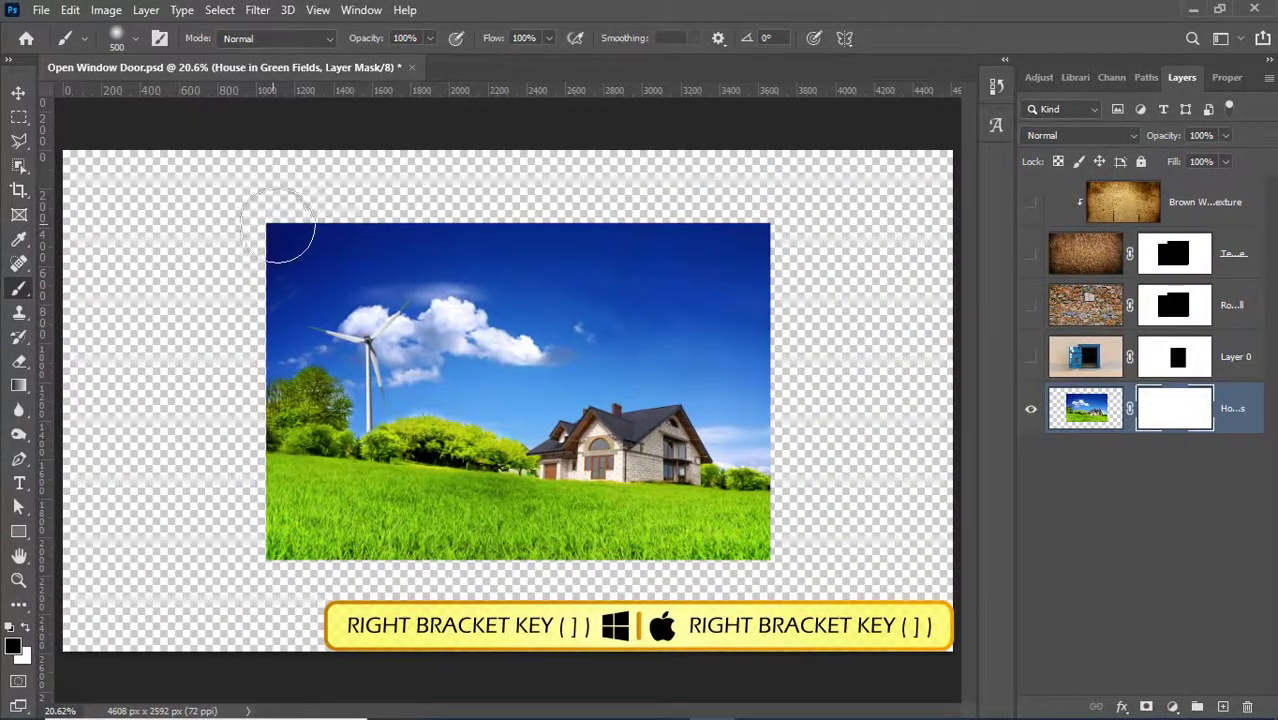
{"action": "mouse_move", "coordinate": [240, 235]}
{"action": "left_mouse_down"}
{"action": "mouse_move", "coordinate": [271, 233]}
{"action": "mouse_move", "coordinate": [243, 263]}
{"action": "mouse_move", "coordinate": [575, 219]}
{"action": "mouse_move", "coordinate": [750, 243]}
{"action": "mouse_move", "coordinate": [759, 286]}
{"action": "mouse_move", "coordinate": [707, 303]}
{"action": "mouse_move", "coordinate": [414, 284]}
{"action": "mouse_move", "coordinate": [261, 306]}
{"action": "mouse_move", "coordinate": [228, 304]}
{"action": "left_mouse_up"}
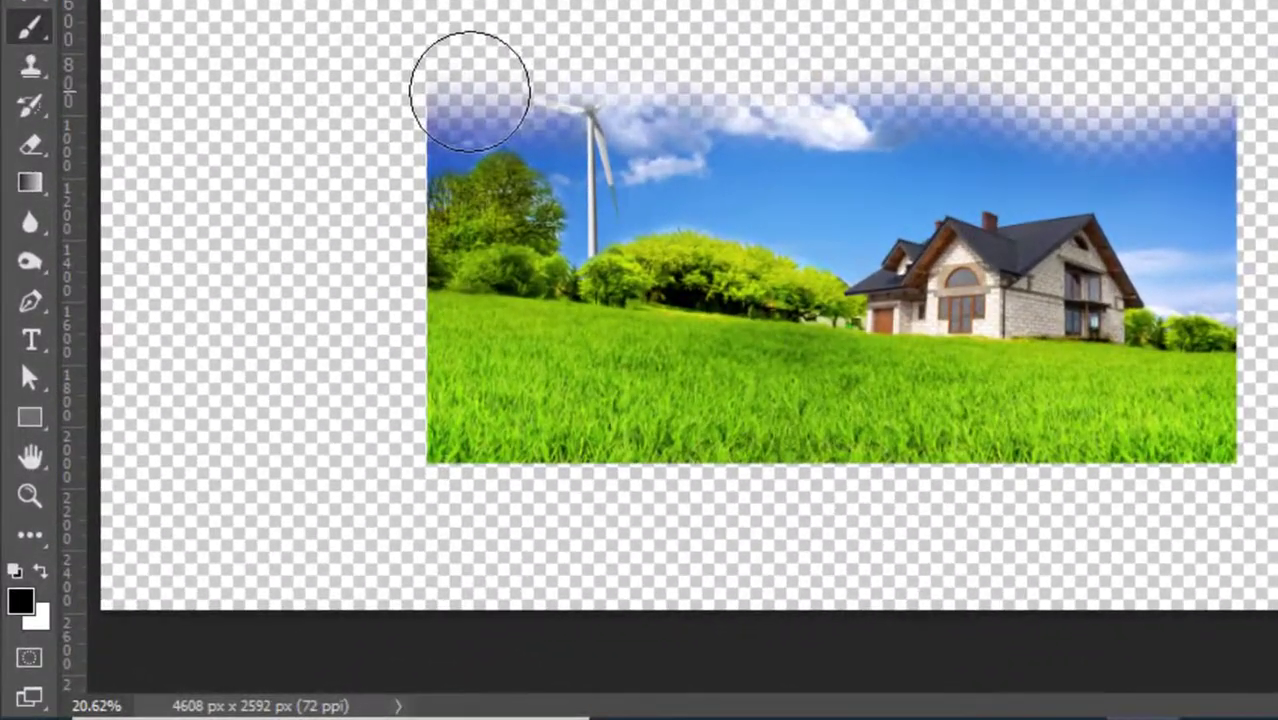
Step: Paint white over the hidden sky on the House in Green Fields mask to restore it
{"action": "left_click", "coordinate": [41, 573]}
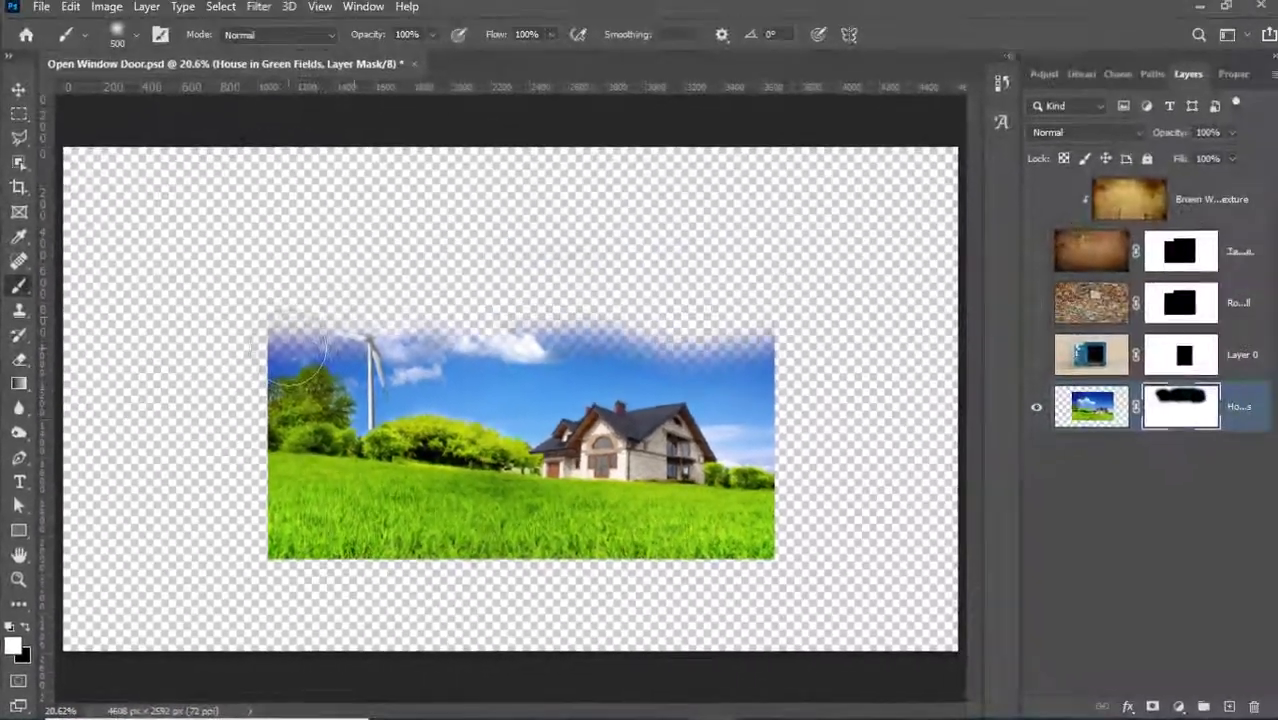
{"action": "left_click", "coordinate": [491, 151]}
{"action": "mouse_move", "coordinate": [307, 318]}
{"action": "left_mouse_down"}
{"action": "mouse_move", "coordinate": [315, 276]}
{"action": "mouse_move", "coordinate": [288, 269]}
{"action": "mouse_move", "coordinate": [392, 246]}
{"action": "mouse_move", "coordinate": [267, 242]}
{"action": "mouse_move", "coordinate": [628, 220]}
{"action": "mouse_move", "coordinate": [602, 227]}
{"action": "mouse_move", "coordinate": [672, 243]}
{"action": "mouse_move", "coordinate": [772, 326]}
{"action": "mouse_move", "coordinate": [660, 263]}
{"action": "mouse_move", "coordinate": [610, 259]}
{"action": "mouse_move", "coordinate": [619, 334]}
{"action": "mouse_move", "coordinate": [730, 300]}
{"action": "left_mouse_up"}
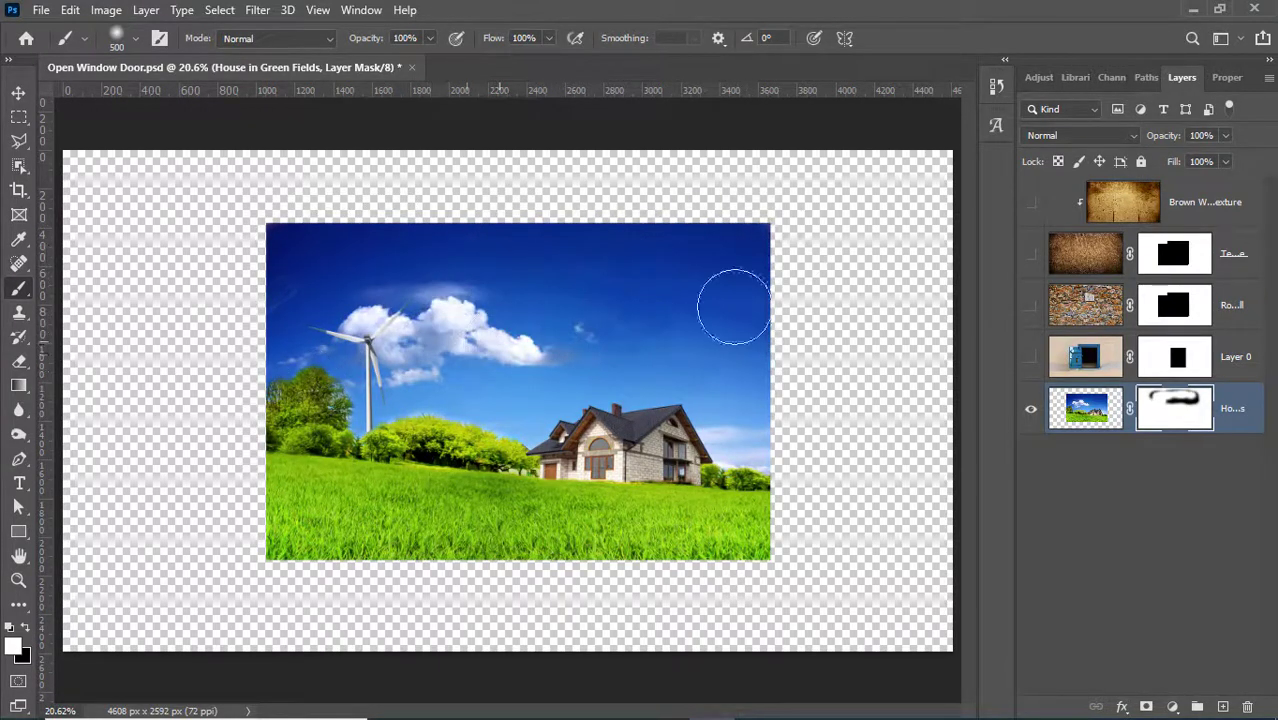
Step: Delete the House in Green Fields layer's mask and add a black mask that hides the whole layer instead
{"action": "right_click", "coordinate": [1175, 412]}
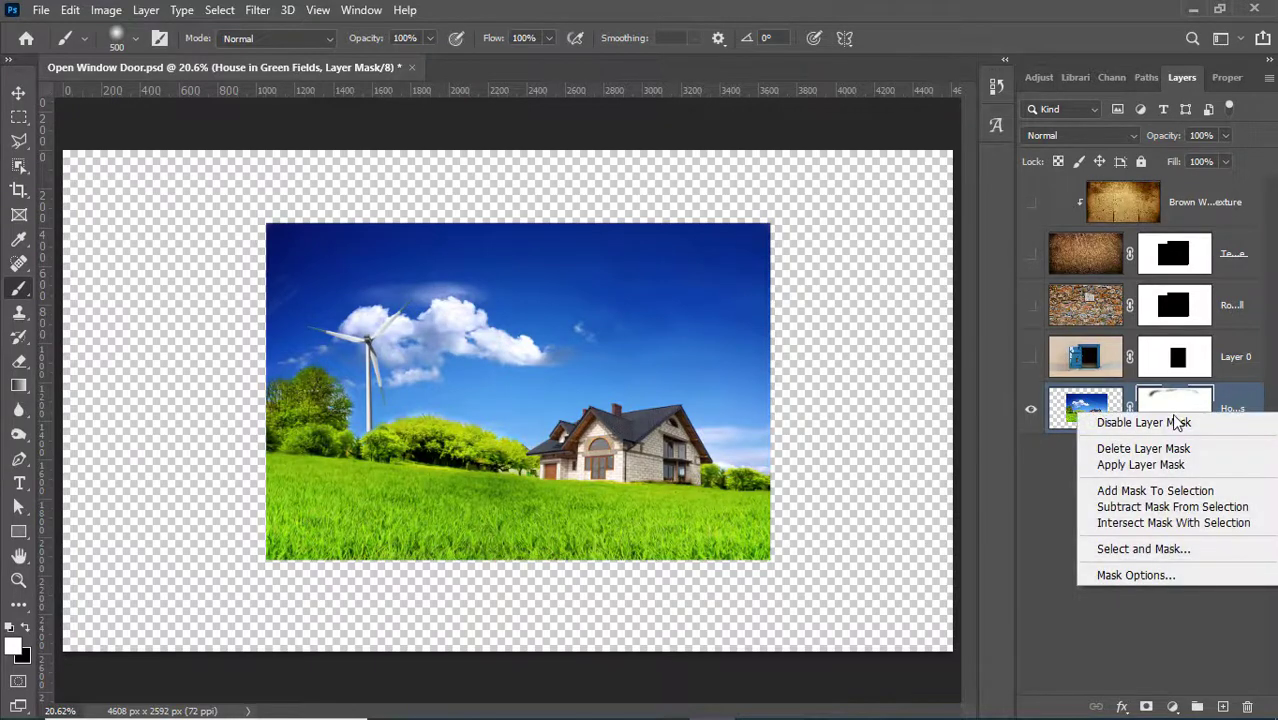
{"action": "left_click", "coordinate": [1160, 449]}
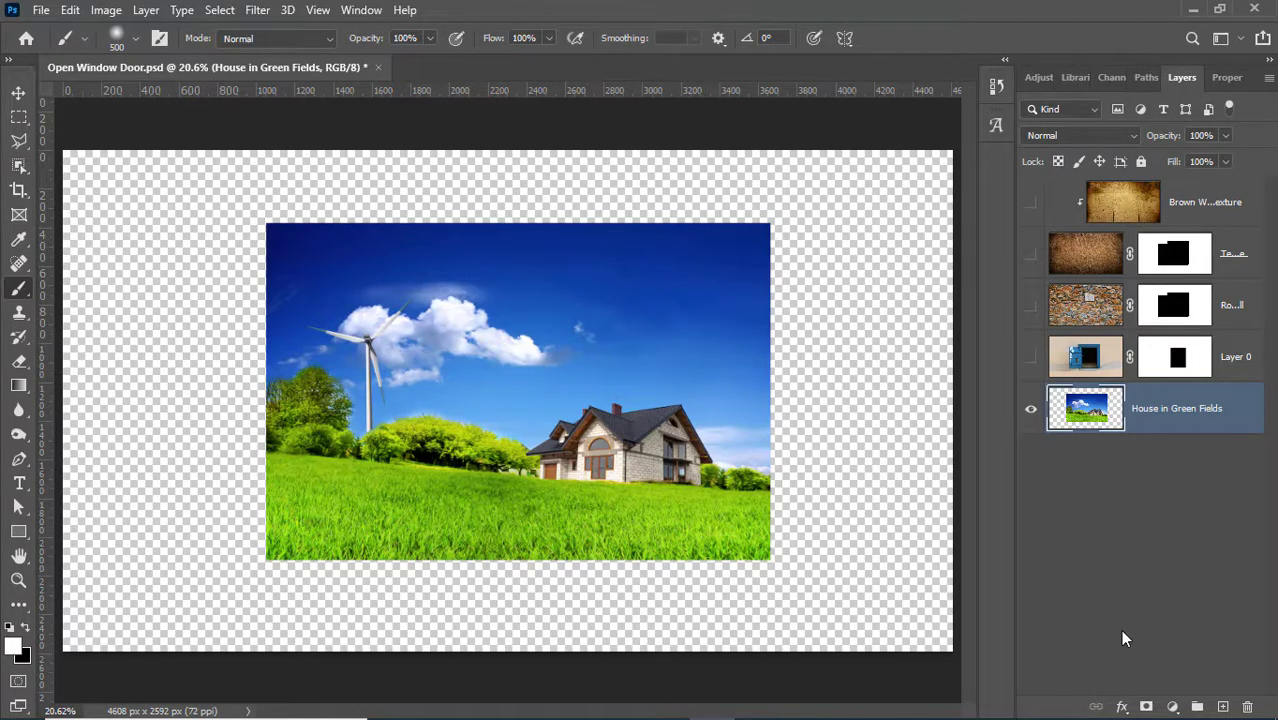
{"action": "left_click", "coordinate": [1146, 707], "text": "alt"}
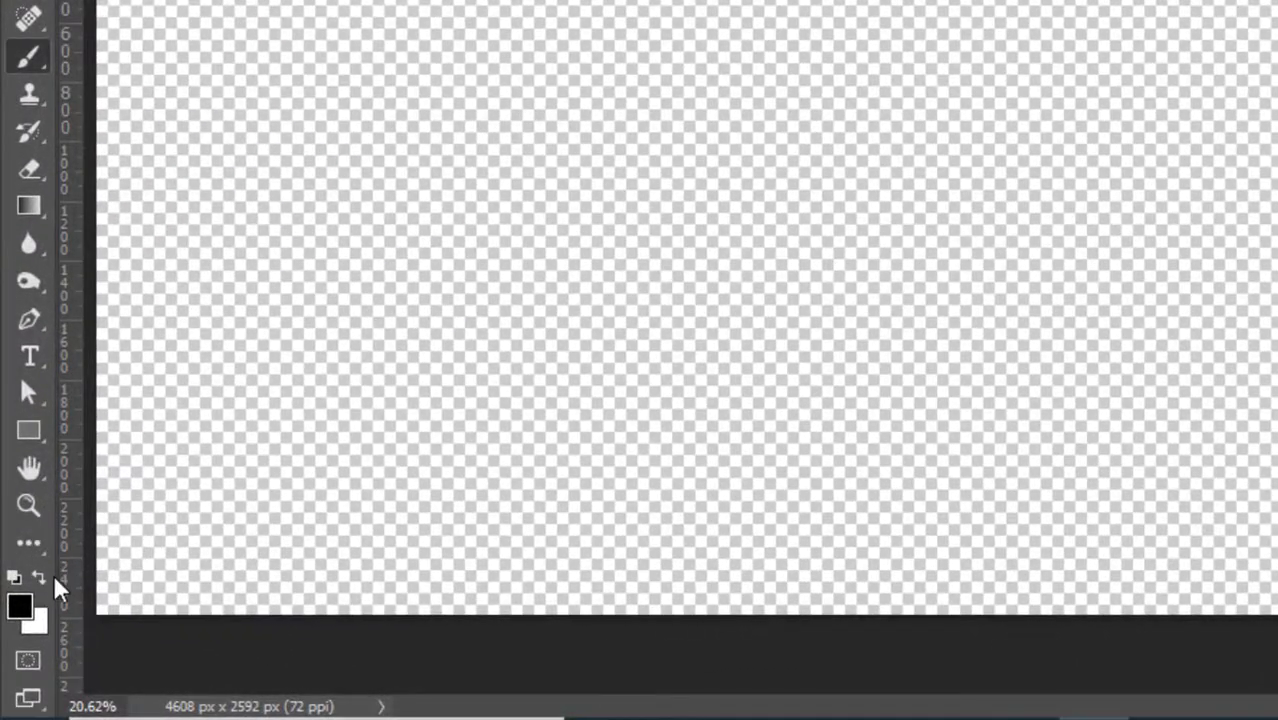
Step: Paint white on the black mask to reveal the wind turbine, trees and grass in the left part of the photo
{"action": "left_click", "coordinate": [39, 578]}
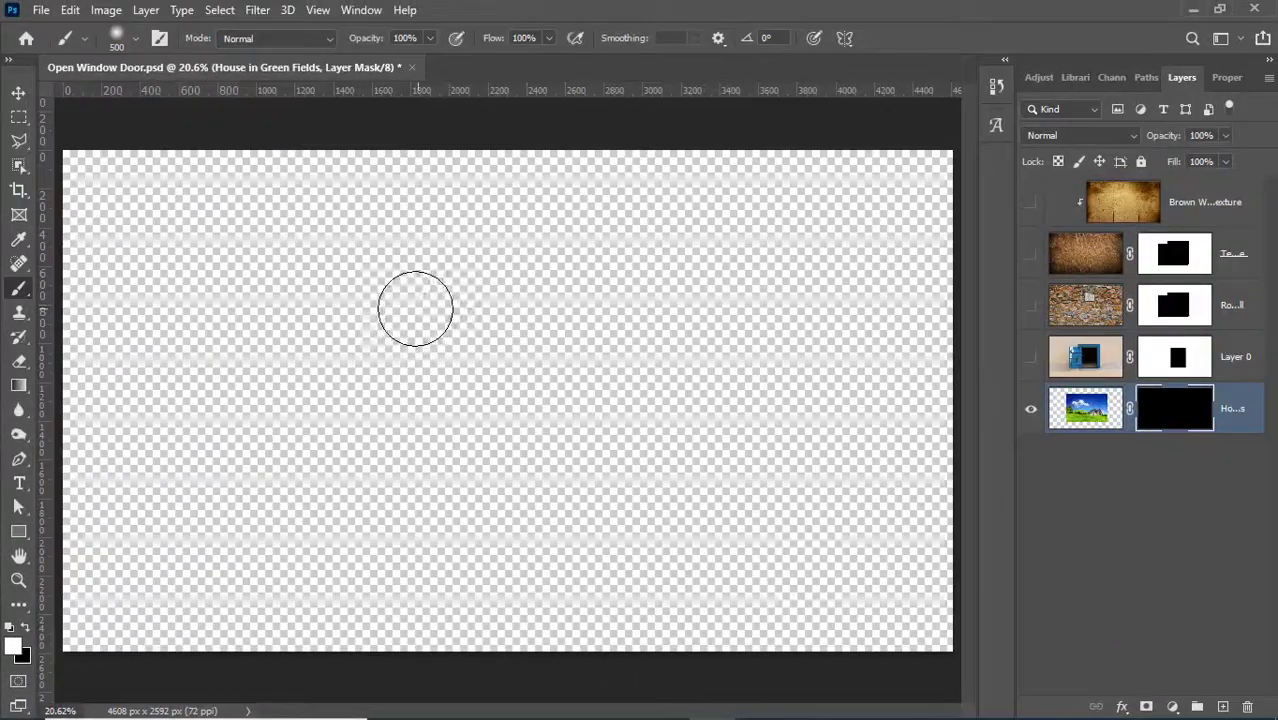
{"action": "mouse_move", "coordinate": [405, 322]}
{"action": "left_mouse_down"}
{"action": "mouse_move", "coordinate": [332, 337]}
{"action": "mouse_move", "coordinate": [340, 310]}
{"action": "mouse_move", "coordinate": [313, 317]}
{"action": "mouse_move", "coordinate": [330, 316]}
{"action": "mouse_move", "coordinate": [317, 348]}
{"action": "mouse_move", "coordinate": [352, 384]}
{"action": "mouse_move", "coordinate": [355, 342]}
{"action": "mouse_move", "coordinate": [351, 389]}
{"action": "mouse_move", "coordinate": [373, 325]}
{"action": "mouse_move", "coordinate": [340, 357]}
{"action": "mouse_move", "coordinate": [380, 390]}
{"action": "mouse_move", "coordinate": [314, 400]}
{"action": "mouse_move", "coordinate": [303, 435]}
{"action": "mouse_move", "coordinate": [441, 364]}
{"action": "mouse_move", "coordinate": [464, 389]}
{"action": "mouse_move", "coordinate": [335, 550]}
{"action": "mouse_move", "coordinate": [454, 525]}
{"action": "mouse_move", "coordinate": [469, 543]}
{"action": "mouse_move", "coordinate": [477, 503]}
{"action": "mouse_move", "coordinate": [502, 536]}
{"action": "mouse_move", "coordinate": [512, 455]}
{"action": "mouse_move", "coordinate": [499, 322]}
{"action": "mouse_move", "coordinate": [470, 285]}
{"action": "mouse_move", "coordinate": [357, 273]}
{"action": "mouse_move", "coordinate": [271, 302]}
{"action": "mouse_move", "coordinate": [317, 253]}
{"action": "mouse_move", "coordinate": [528, 249]}
{"action": "mouse_move", "coordinate": [476, 245]}
{"action": "mouse_move", "coordinate": [526, 298]}
{"action": "mouse_move", "coordinate": [508, 499]}
{"action": "left_mouse_up"}
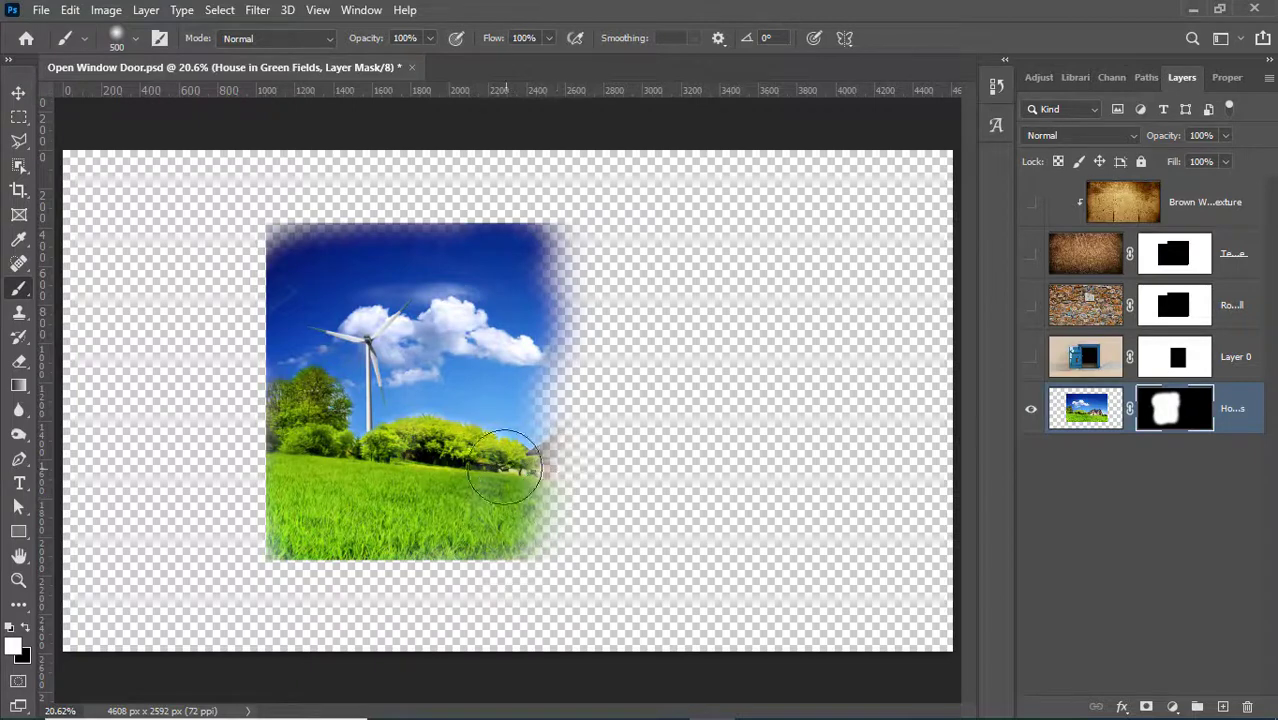
Step: Disable the House in Green Fields layer's mask and open the options for enabling it again
{"action": "left_click", "coordinate": [1175, 410], "text": "shift"}
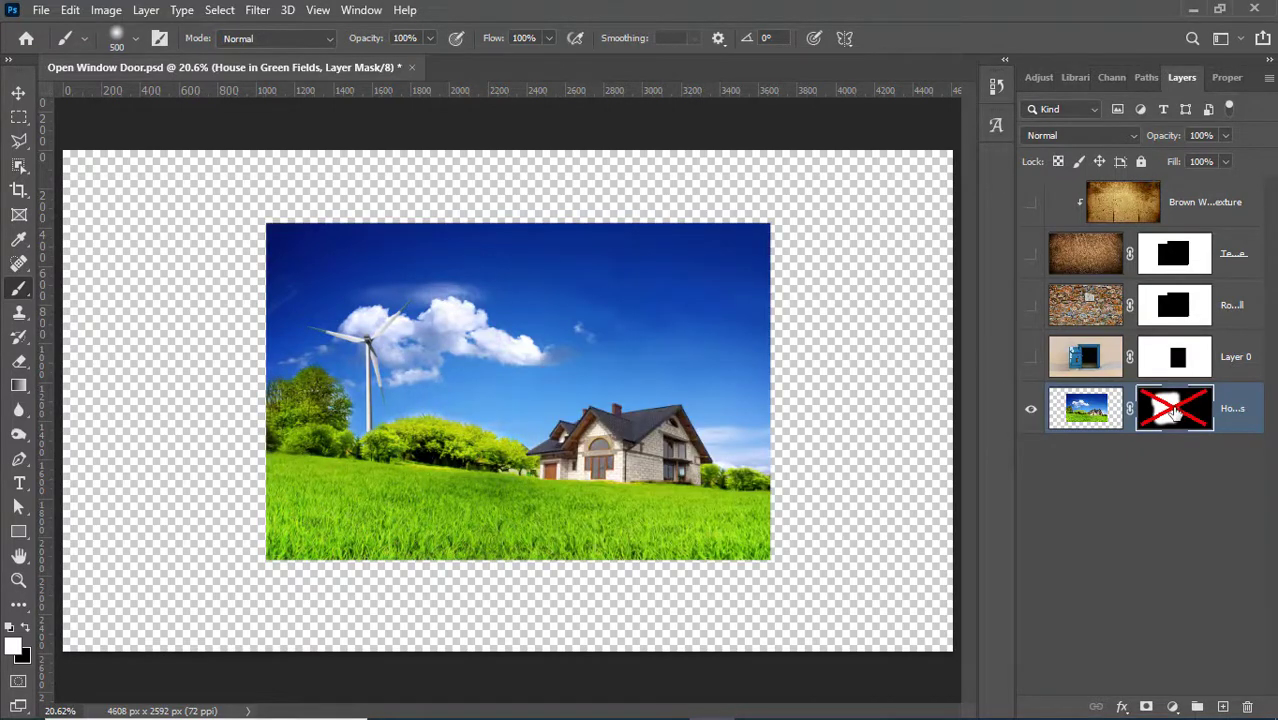
{"action": "right_click", "coordinate": [1175, 410]}
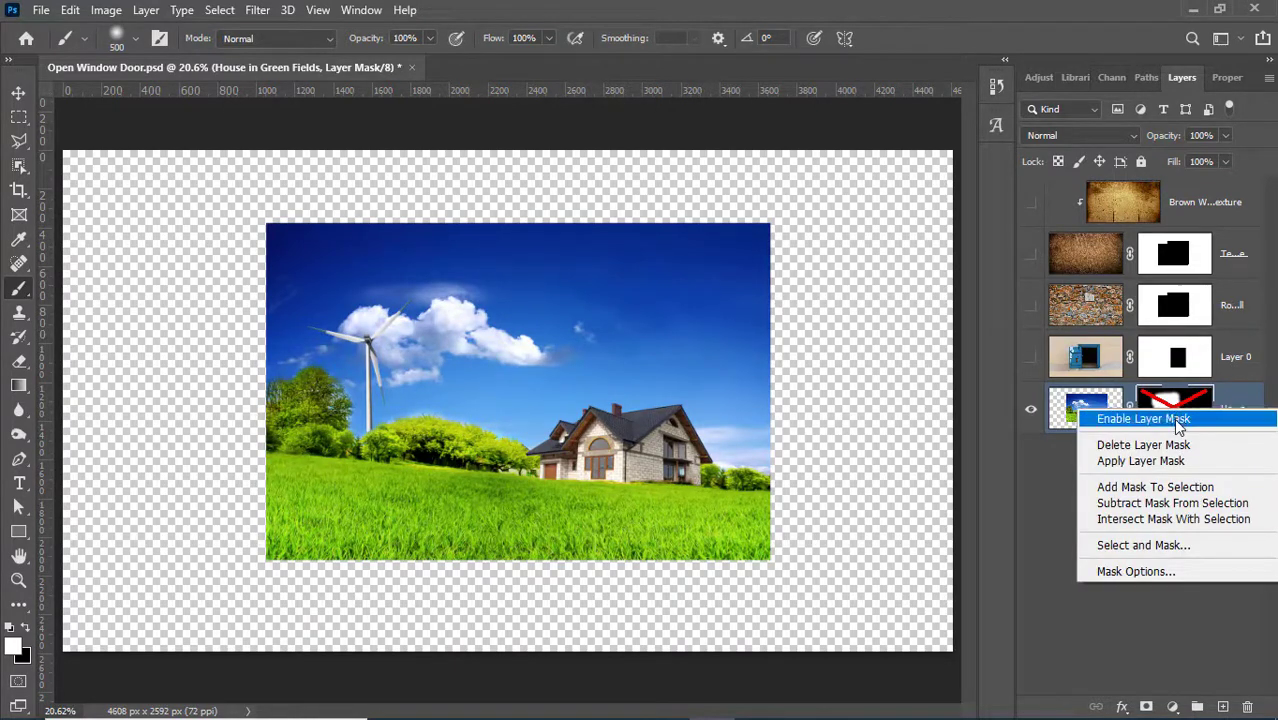